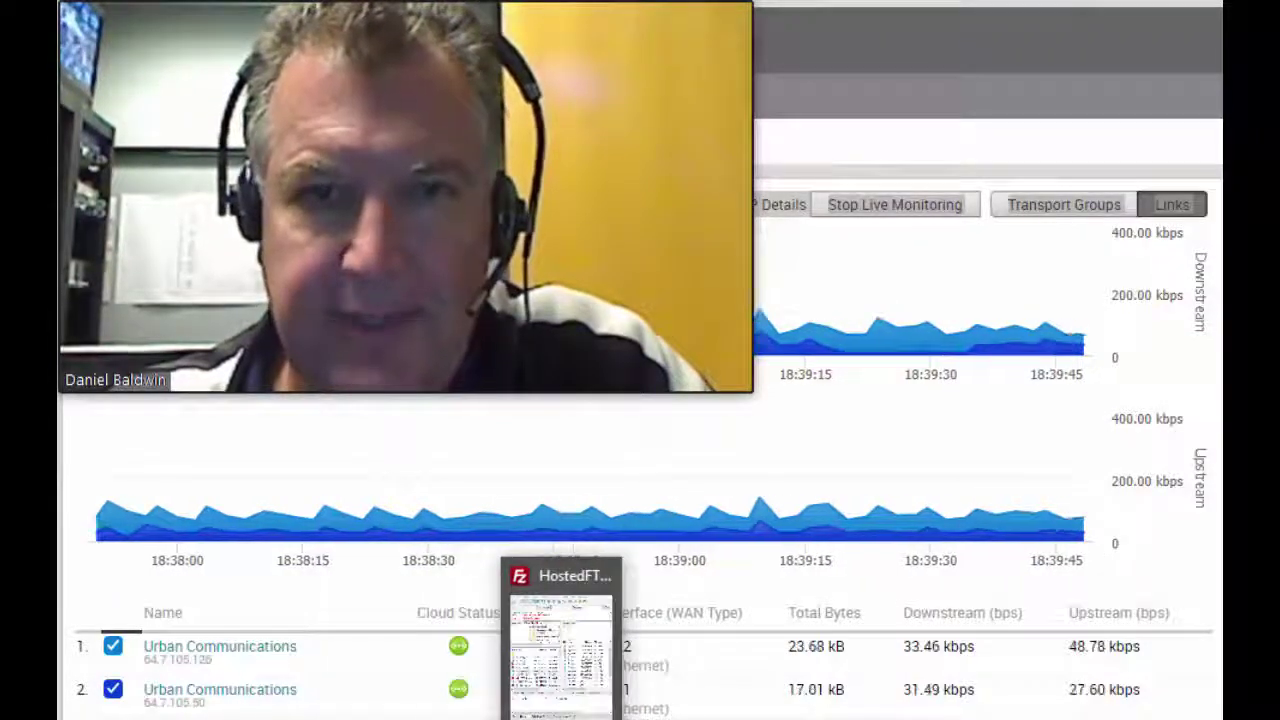
# Step: Bring FileZilla's file-exists prompt forward and choose Rename instead of overwrite
pyautogui.click(560, 650)
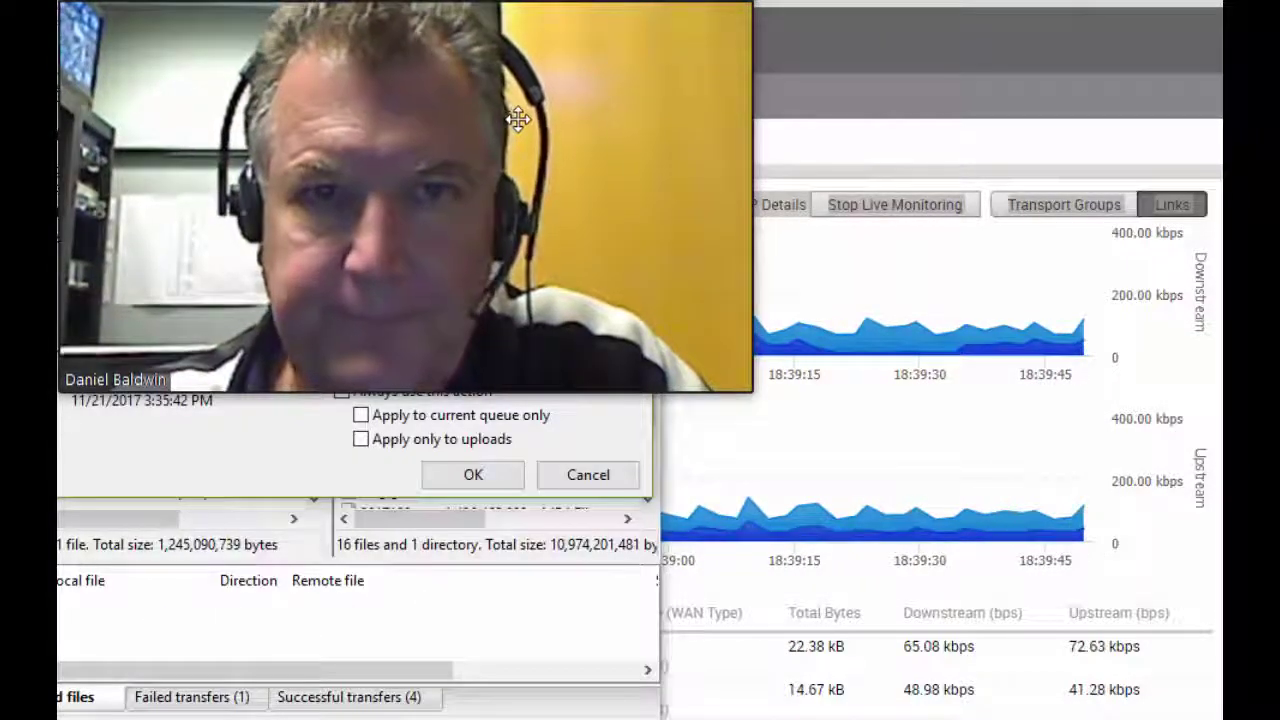
pyautogui.moveTo(585, 5); pyautogui.dragTo(595, 0)
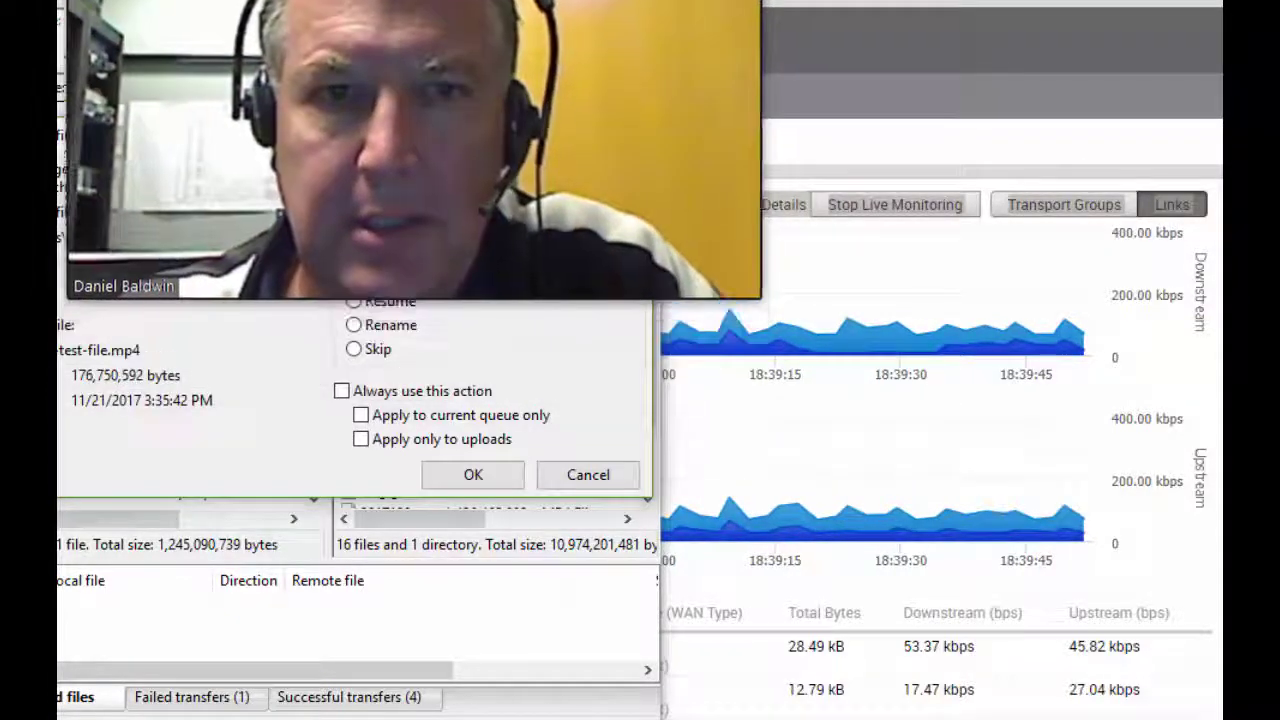
pyautogui.click(354, 326)
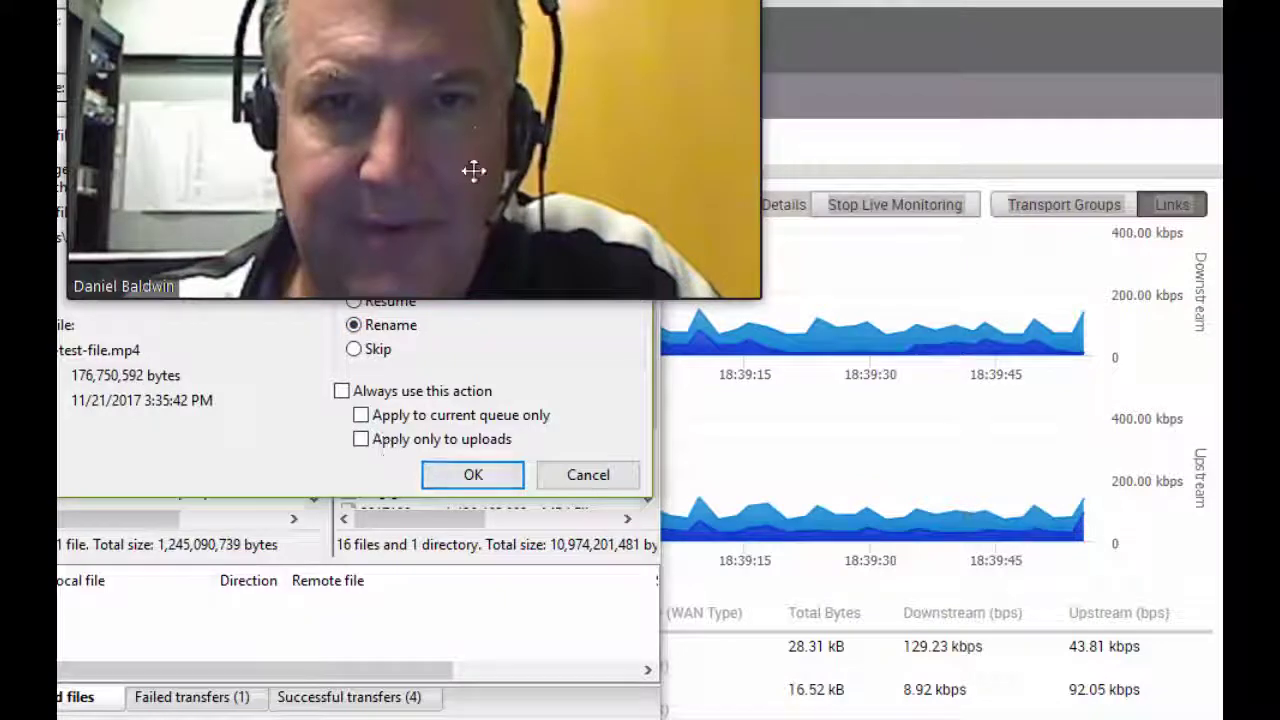
pyautogui.click(455, 478)
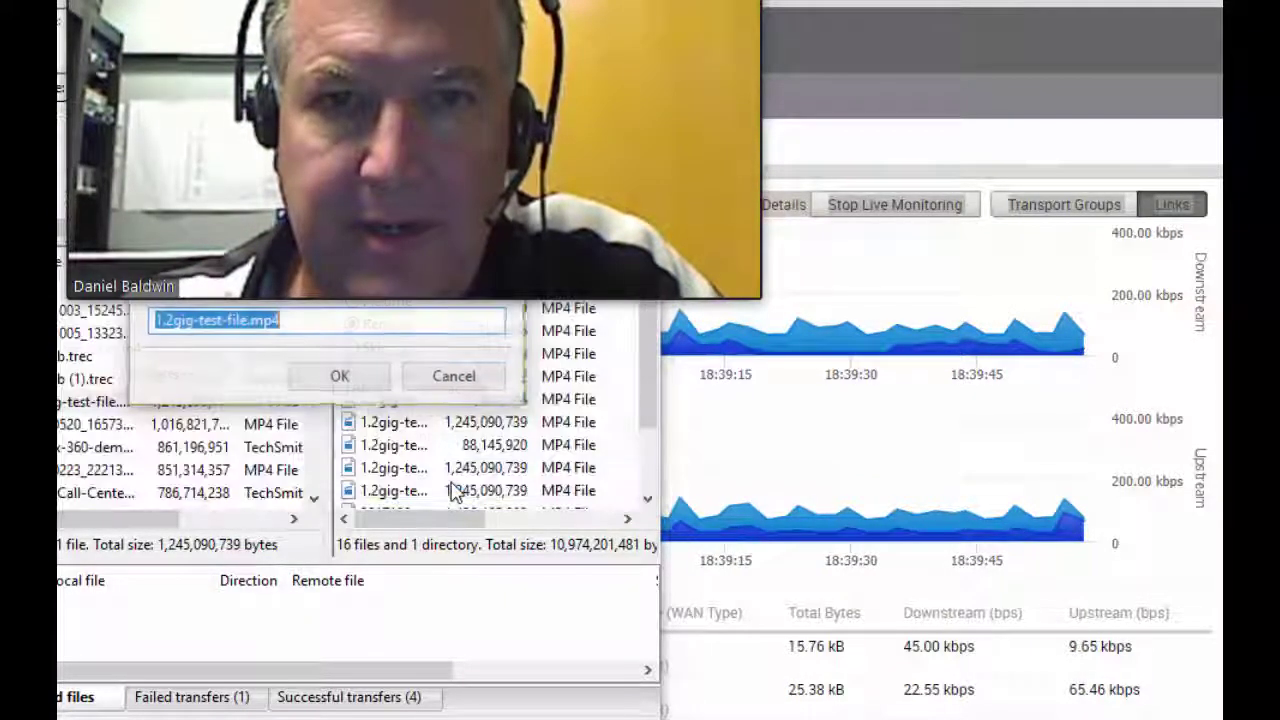
# Step: Edit the new file name and upload 1.2gig-test-file.mp4 to the server's root folder
pyautogui.click(250, 320)
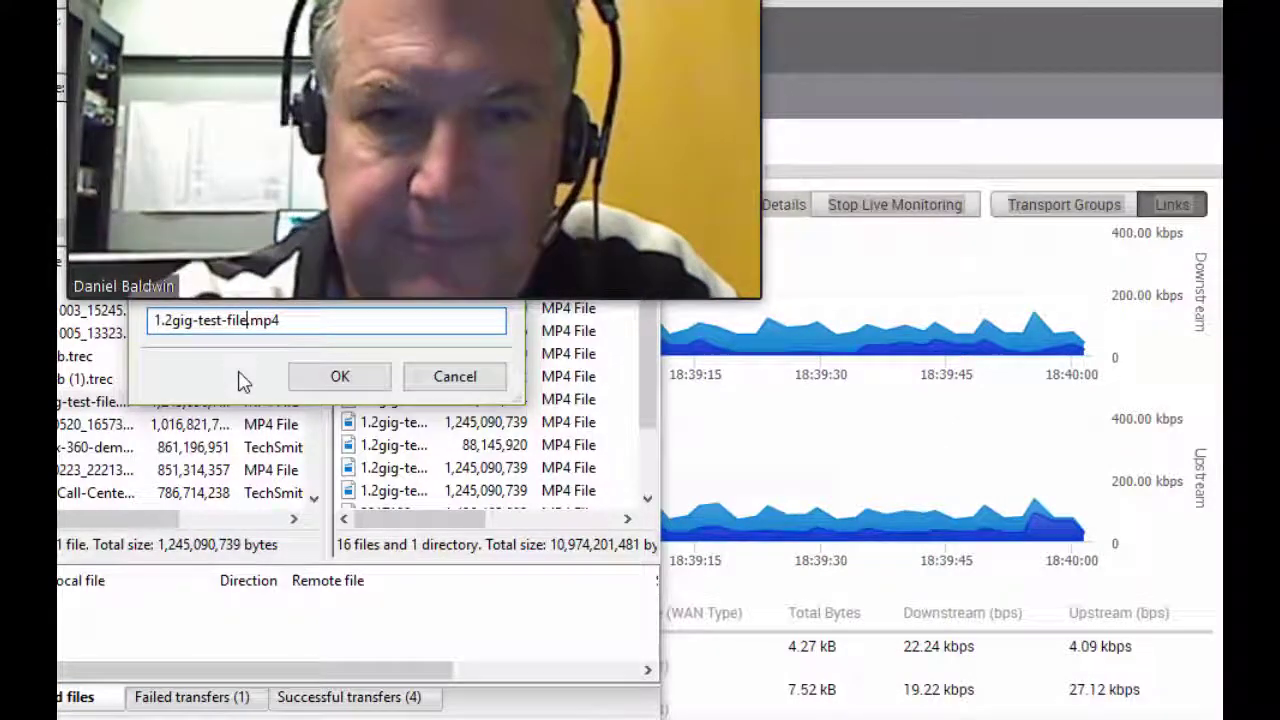
pyautogui.write('77')
pyautogui.click(313, 386)
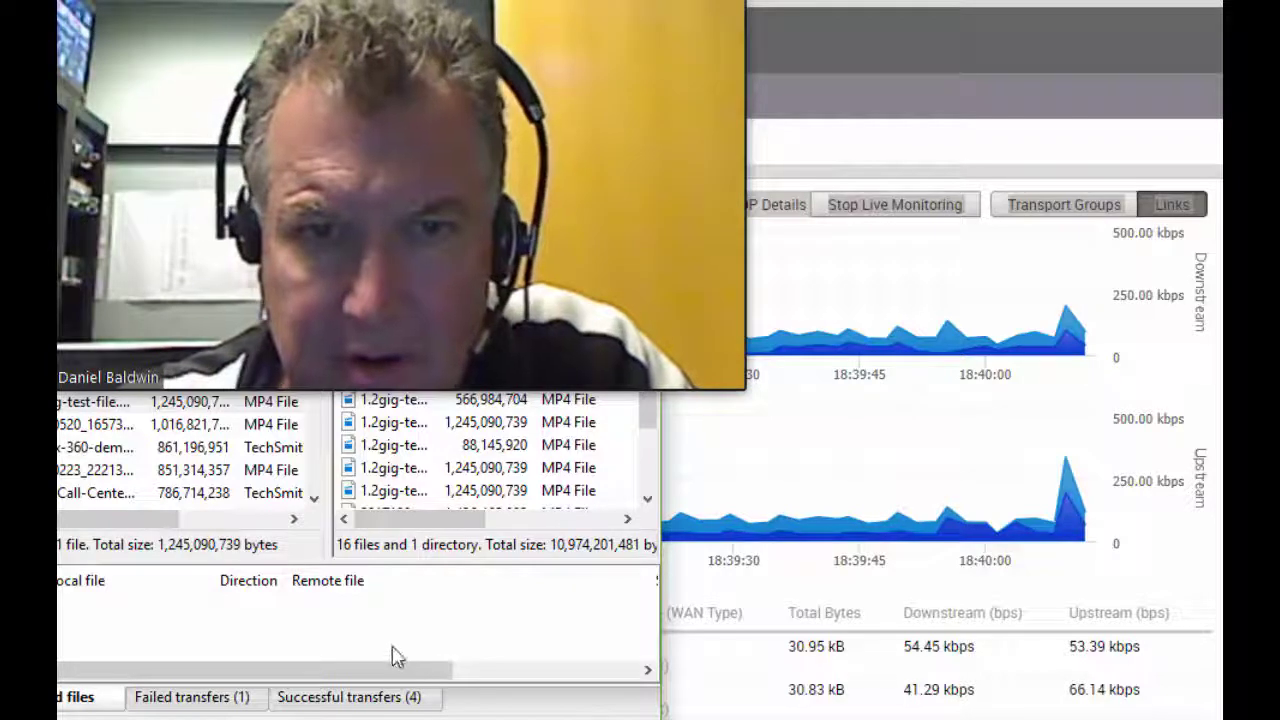
pyautogui.moveTo(131, 409); pyautogui.dragTo(415, 445)
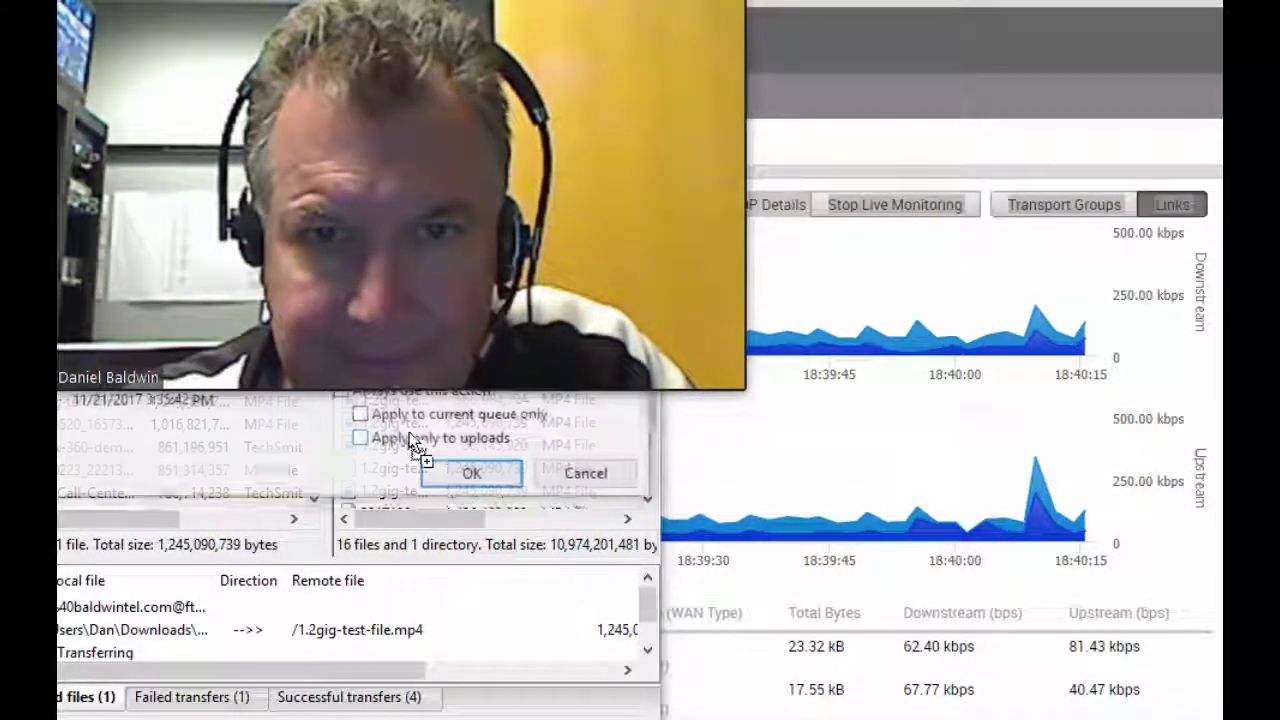
# Step: Start the queued upload, then view Task Manager's Ethernet throughput at about 23.9 Mbps sending
pyautogui.click(447, 480)
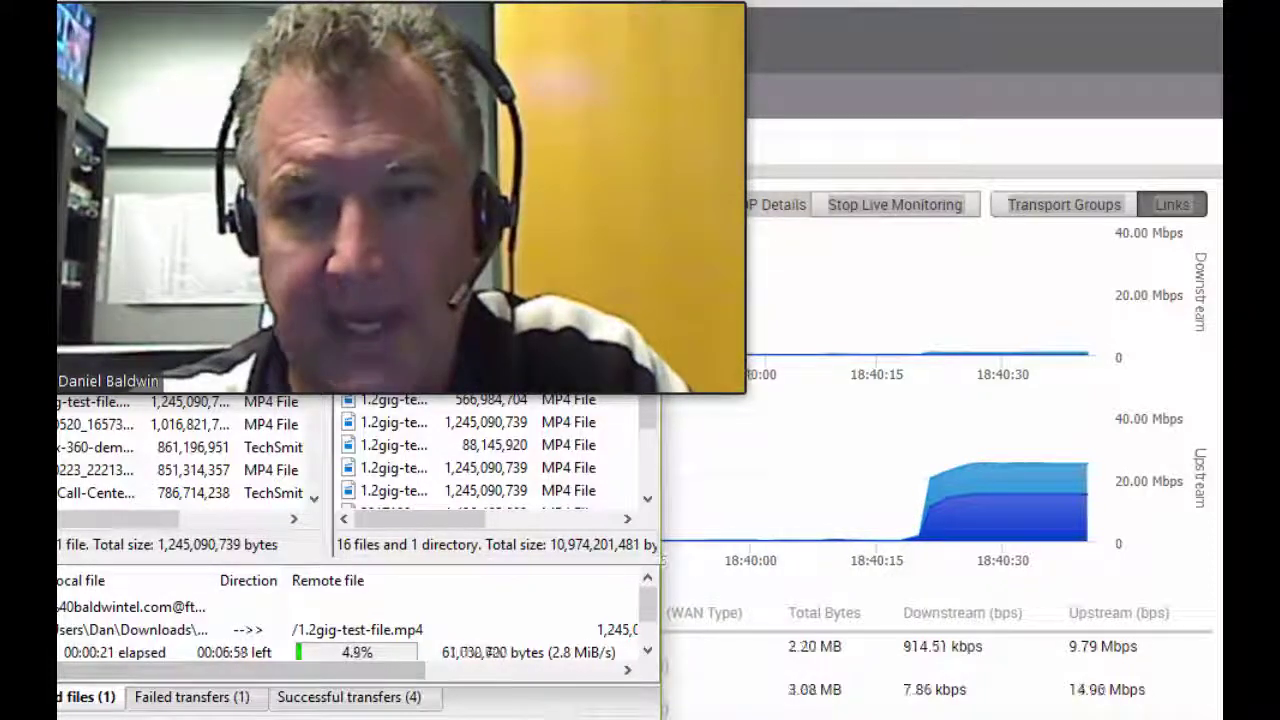
pyautogui.hotkey('alt', 'Tab')
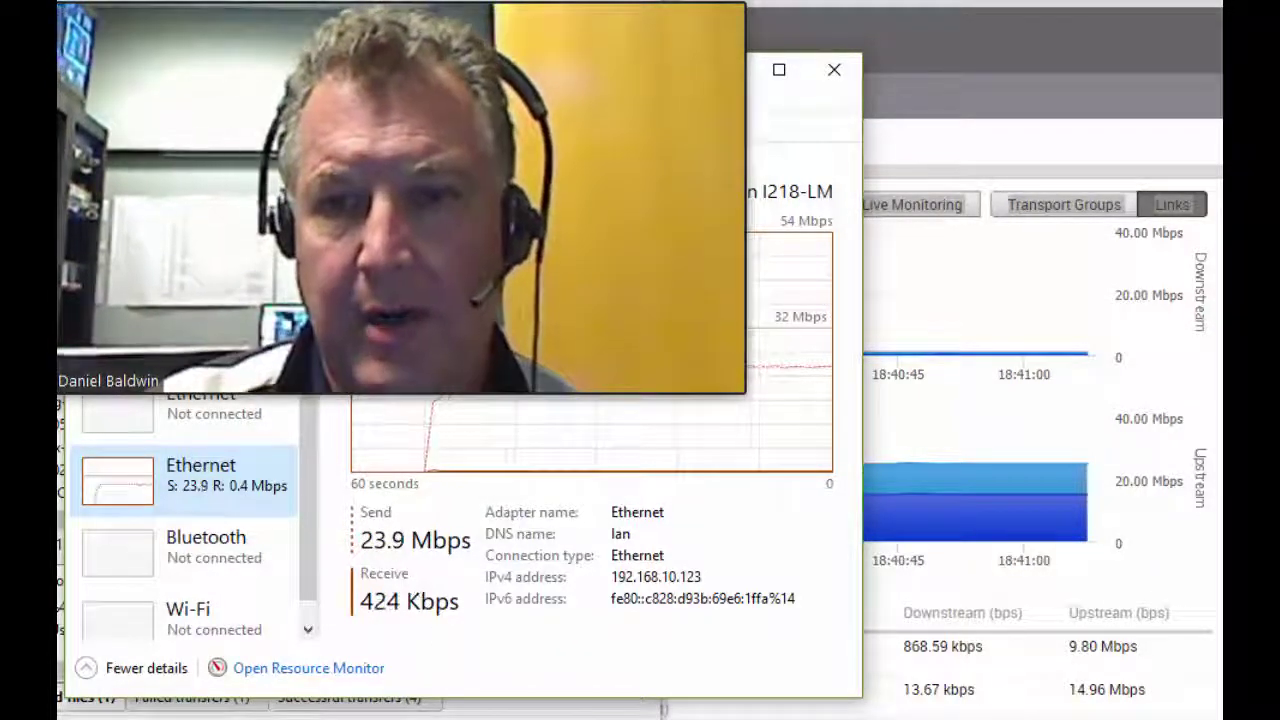
# Step: Check the links table on the live dashboard, then switch to the Zoom email in Gmail
pyautogui.click(878, 635)
pyautogui.scroll(-1, 900, 650)
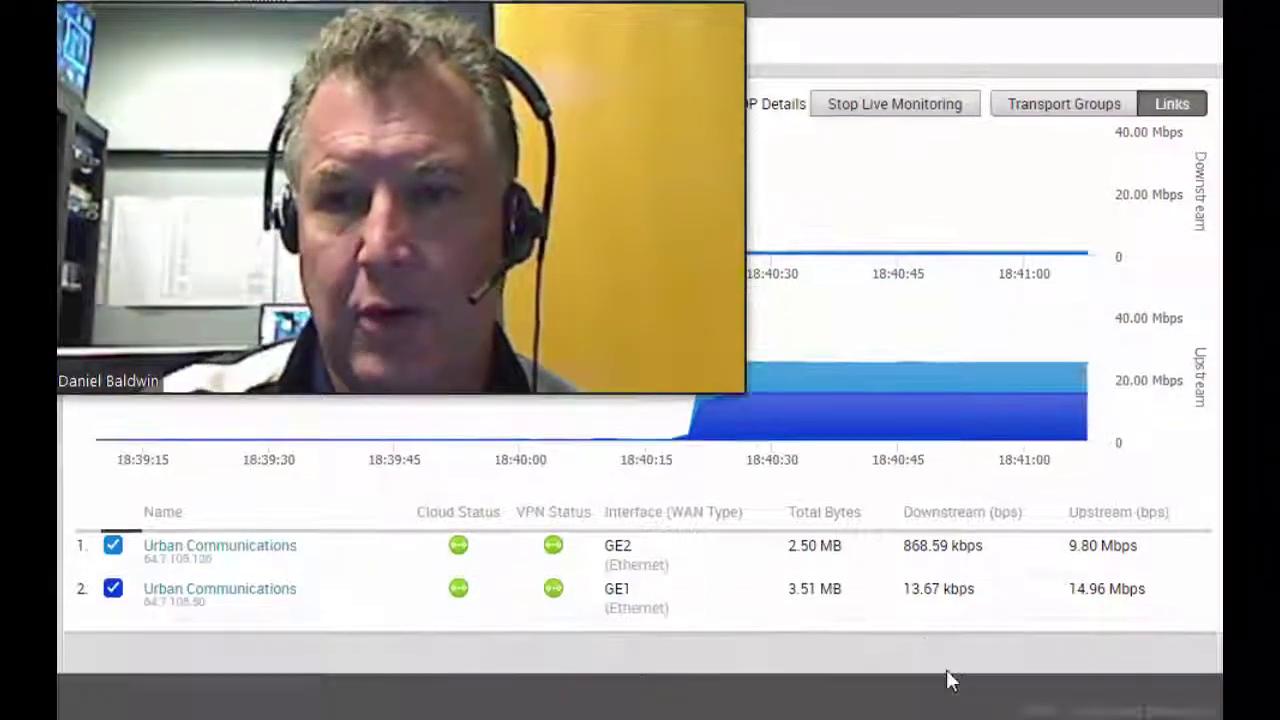
pyautogui.scroll(1, 986, 629)
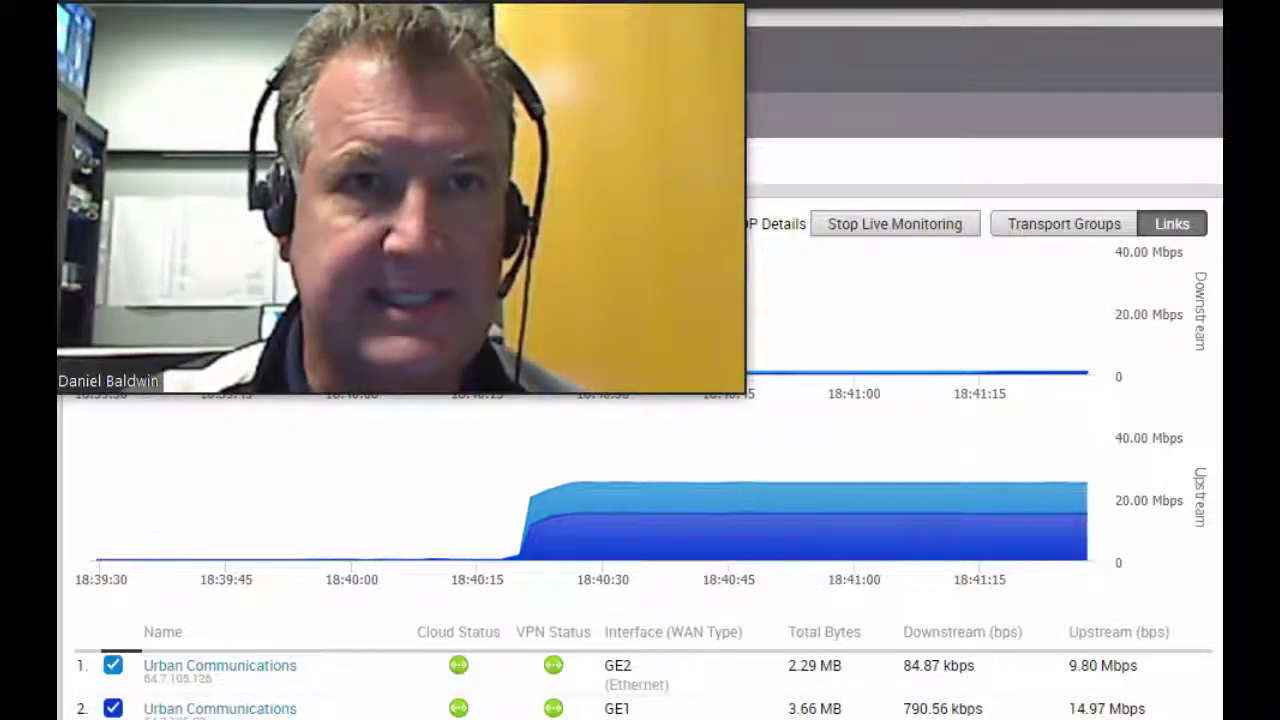
pyautogui.hotkey('alt', 'Tab')
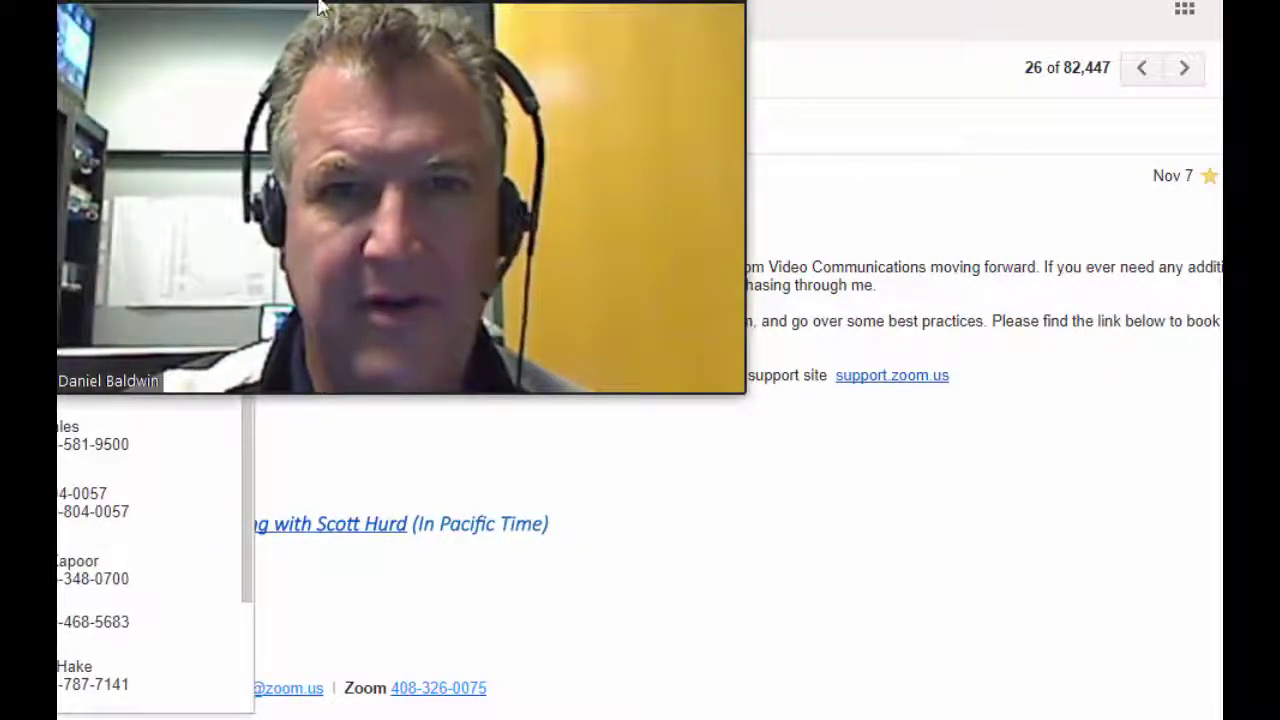
# Step: Dial the phone number in Gmail's dialer, place the call, and return to the Orchestrator dashboard
pyautogui.moveTo(320, 5); pyautogui.dragTo(586, 5)
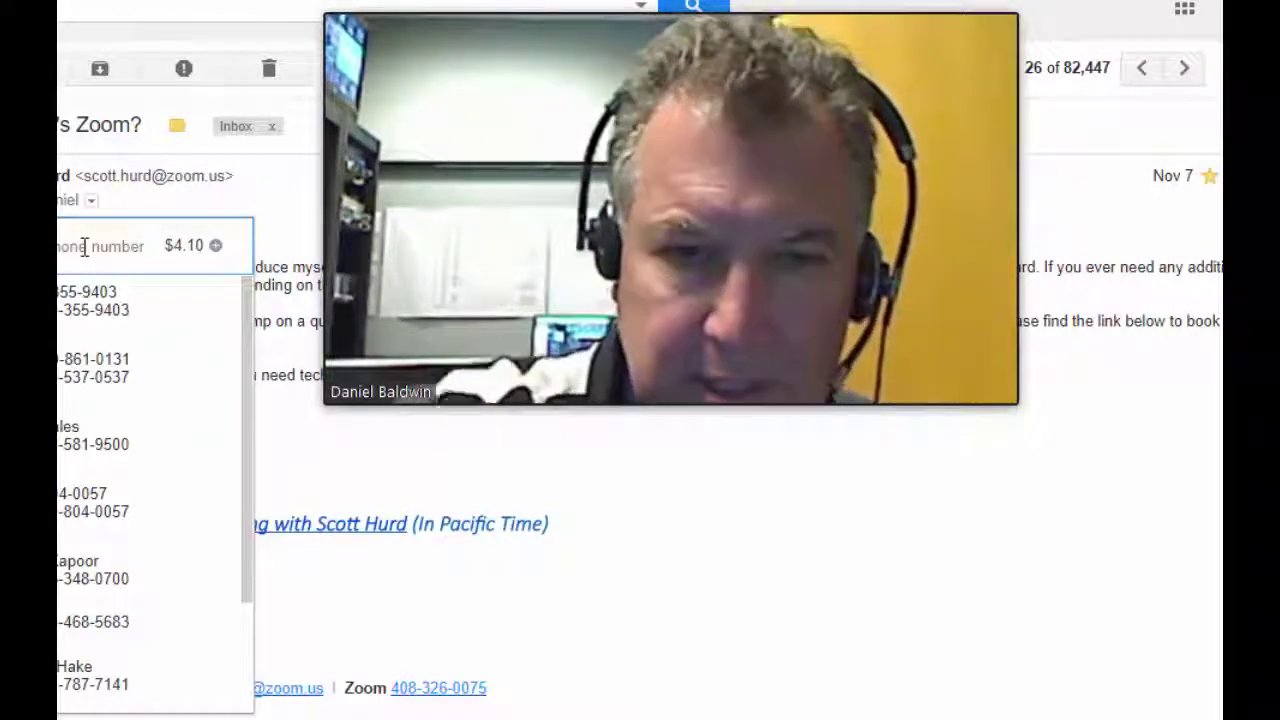
pyautogui.write('1')
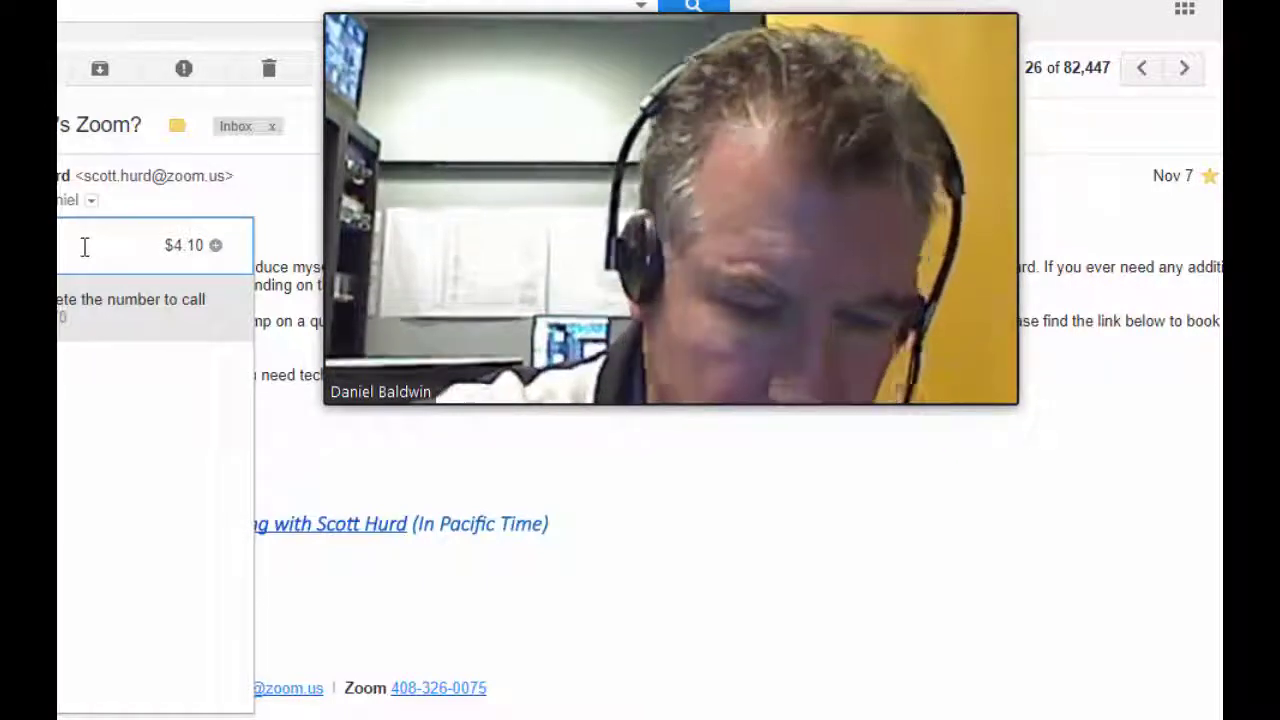
pyautogui.write('09')
pyautogui.write('489')
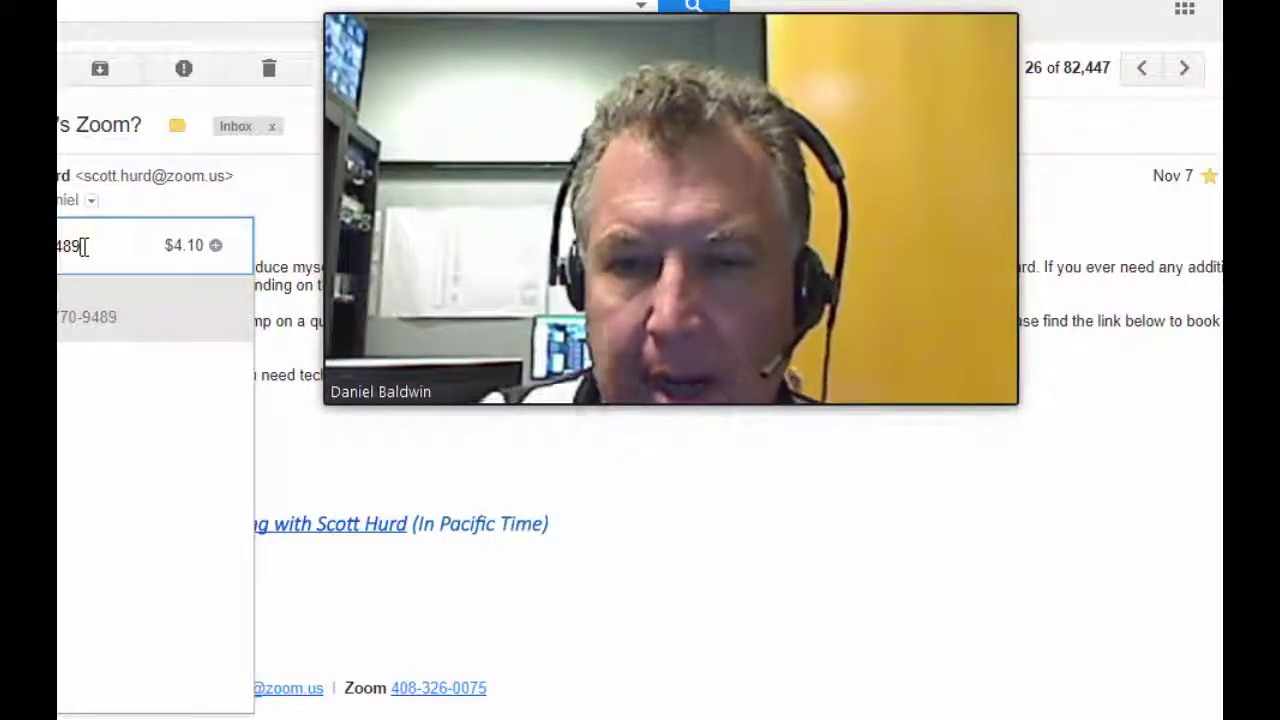
pyautogui.press('Return')
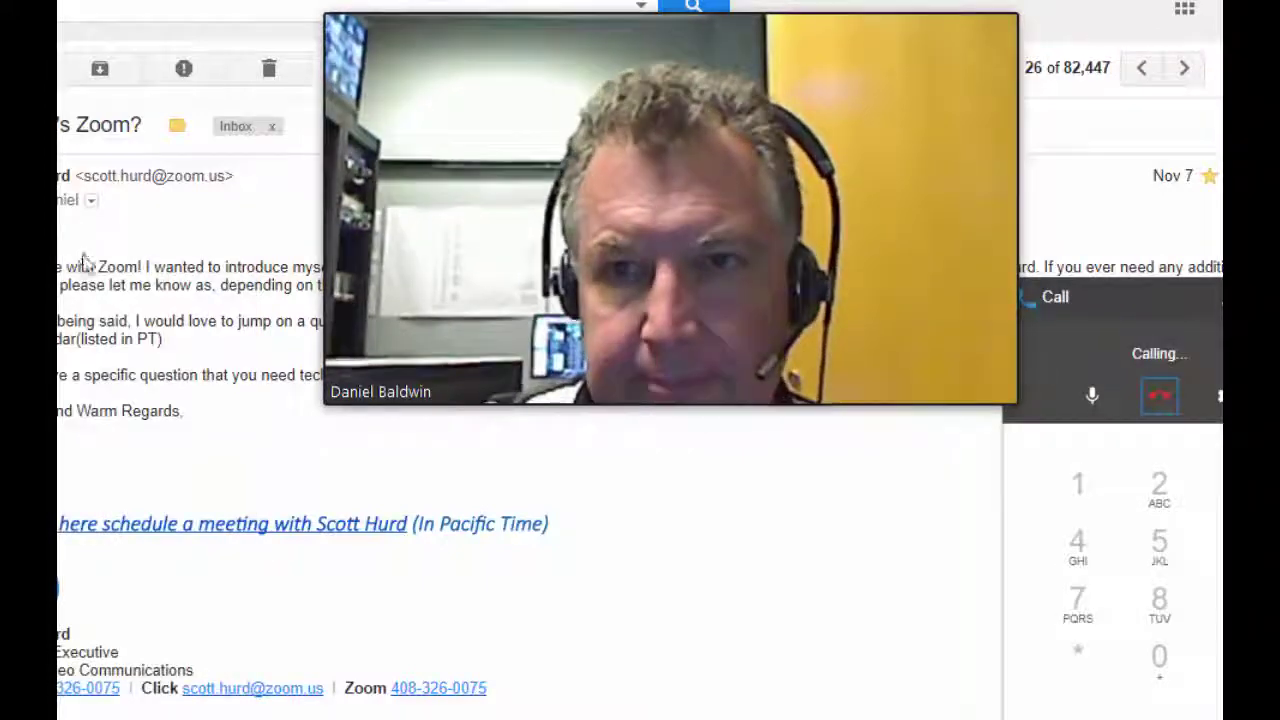
pyautogui.moveTo(380, 20)
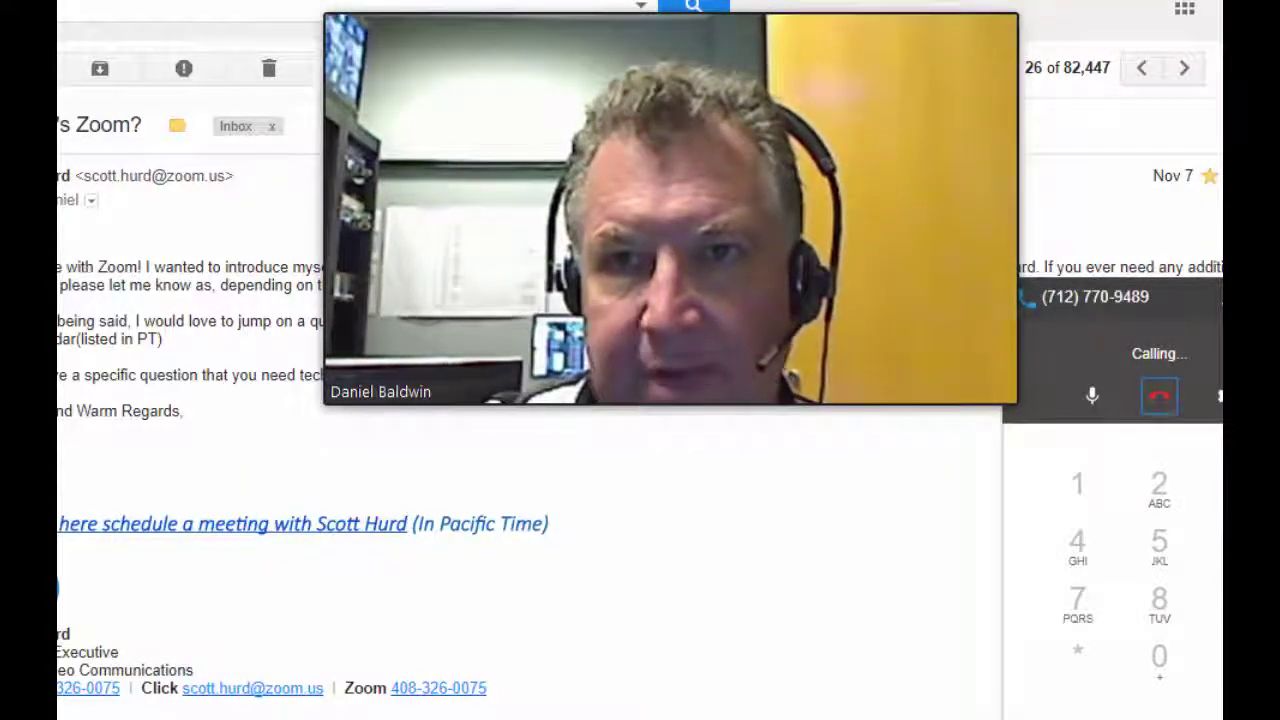
pyautogui.hotkey('alt', 'Tab')
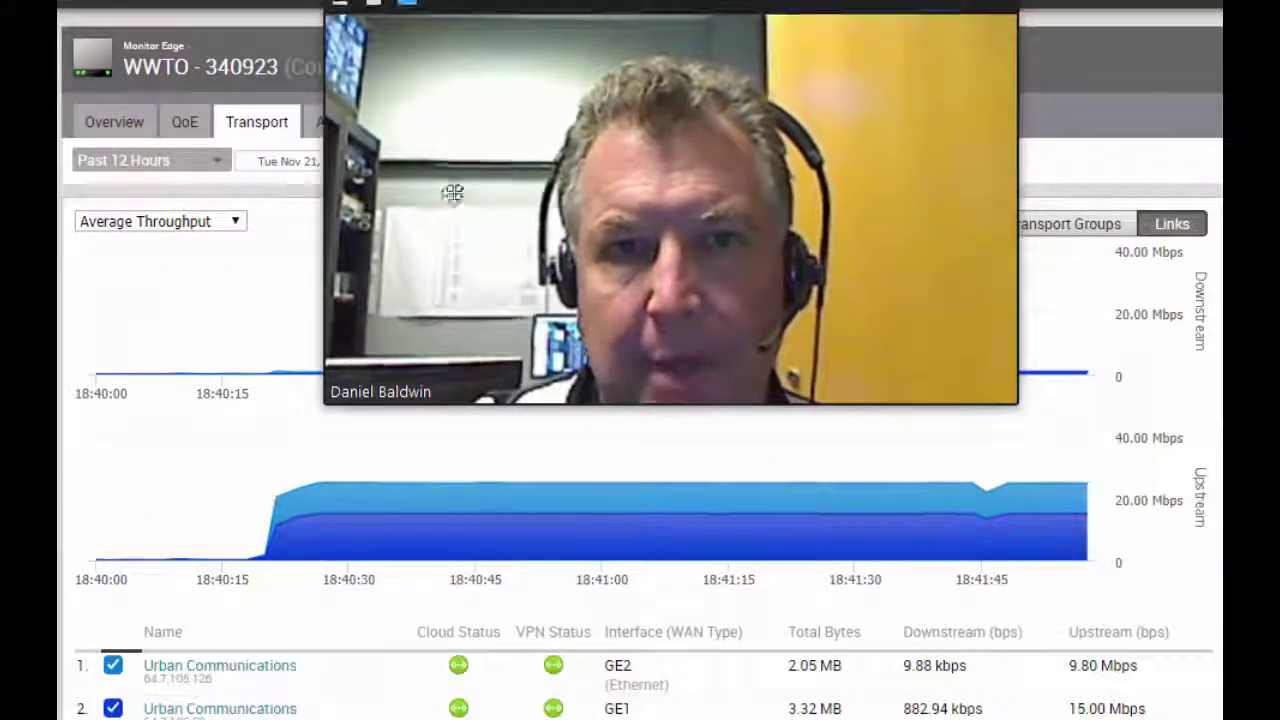
# Step: Check the FileZilla transfer, then view the Links table with GE1 down and GE2 at 9.8 Mbps
pyautogui.moveTo(508, 5); pyautogui.dragTo(240, 5)
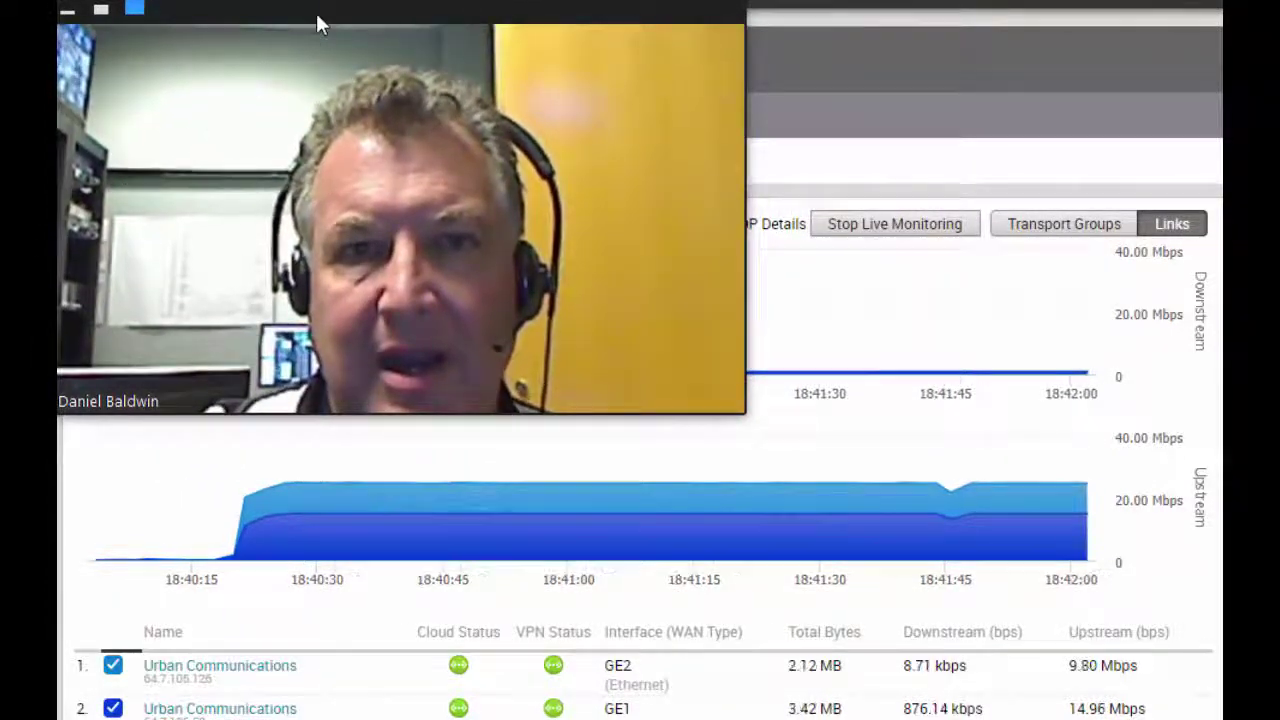
pyautogui.moveTo(320, 23); pyautogui.dragTo(323, 0)
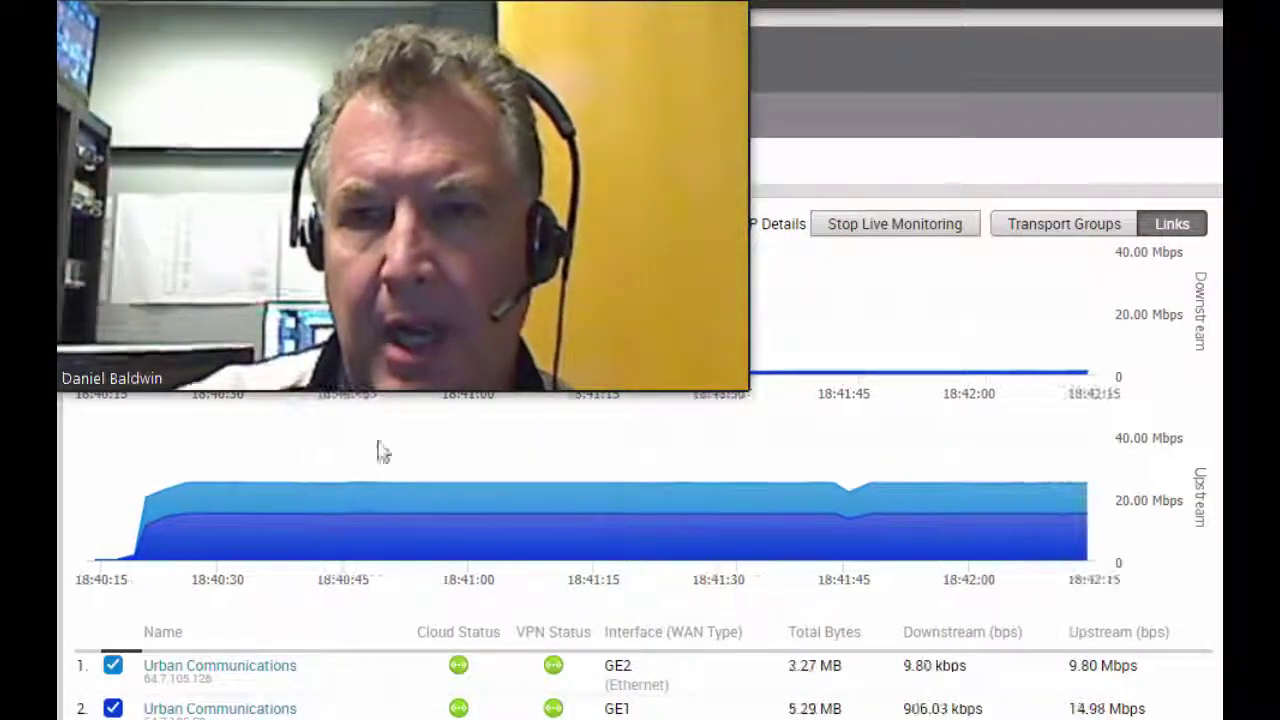
pyautogui.moveTo(974, 590)
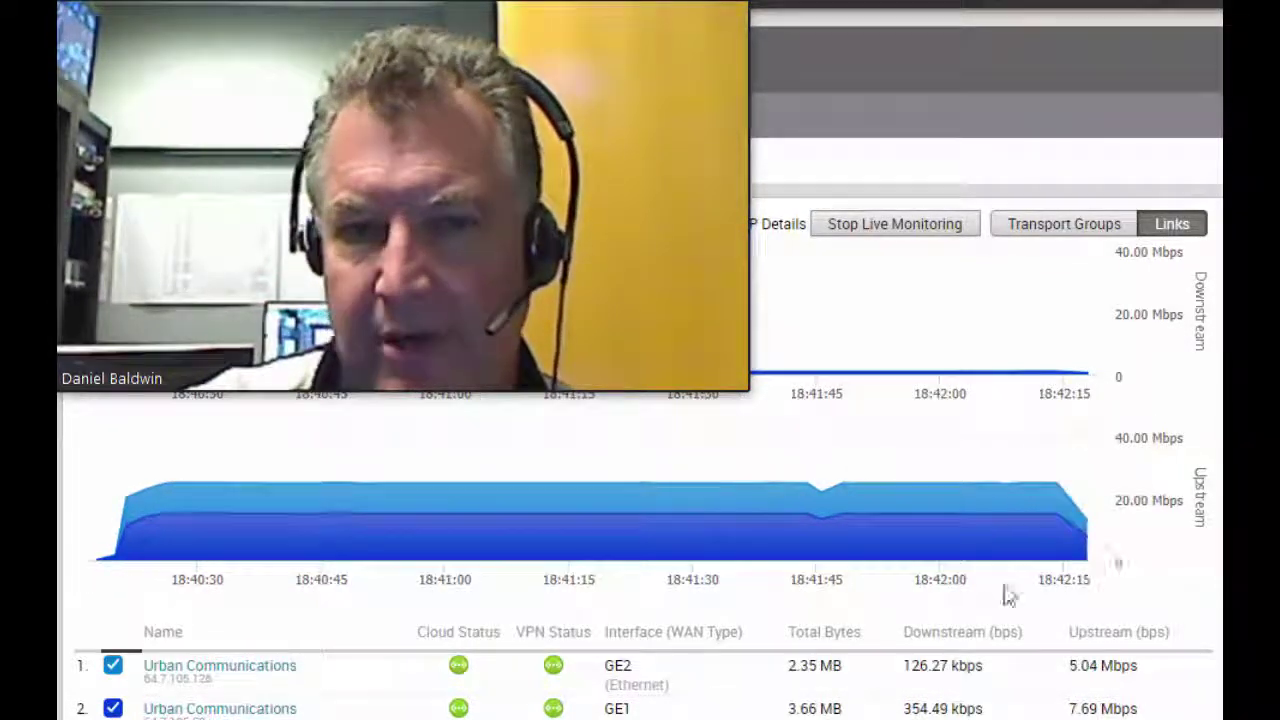
pyautogui.click(545, 640)
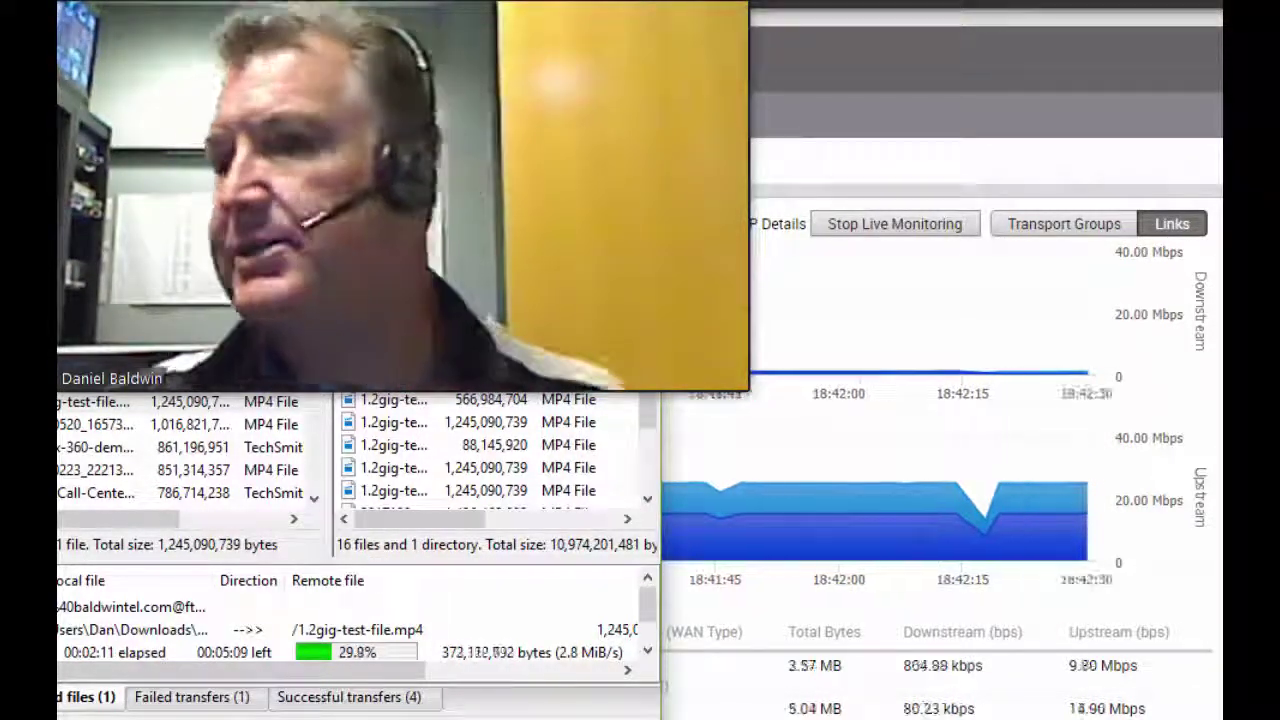
pyautogui.hotkey('alt', 'Tab')
pyautogui.scroll(-2, 900, 400)
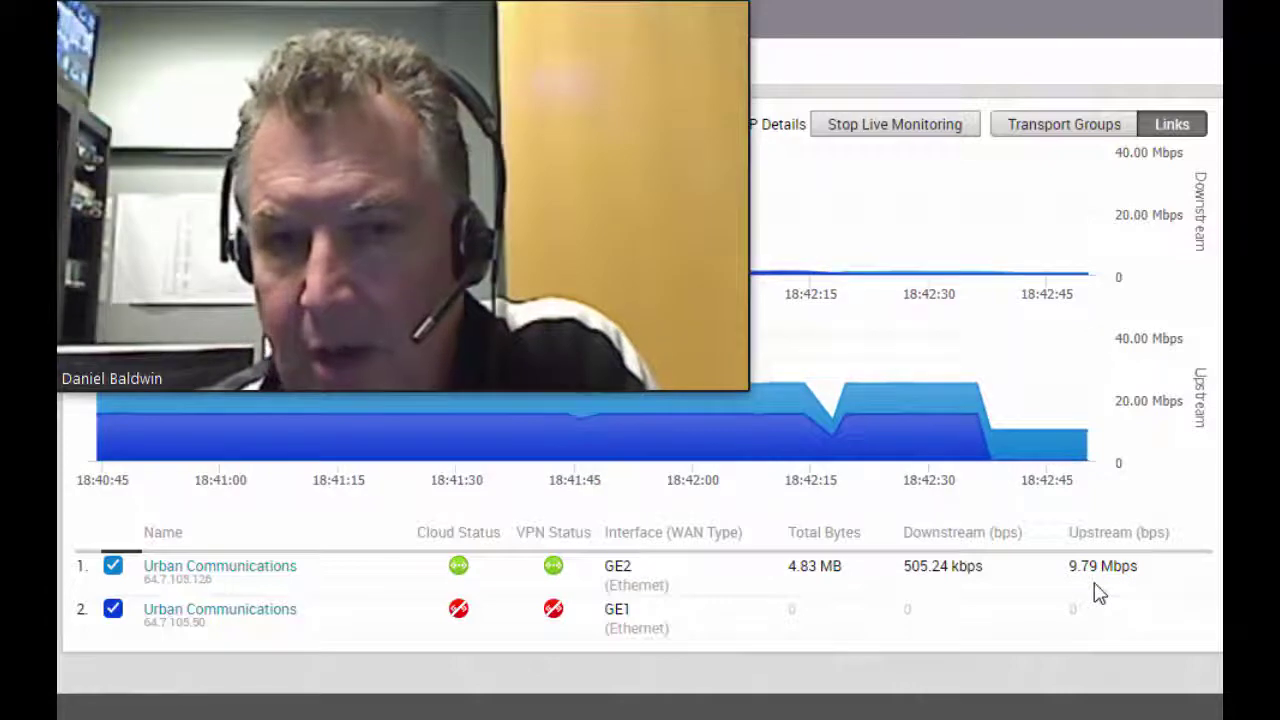
# Step: Check FileZilla's upload progress, then view GE1 restored at about 15 Mbps beside GE2's 9.8 Mbps
pyautogui.click(540, 680)
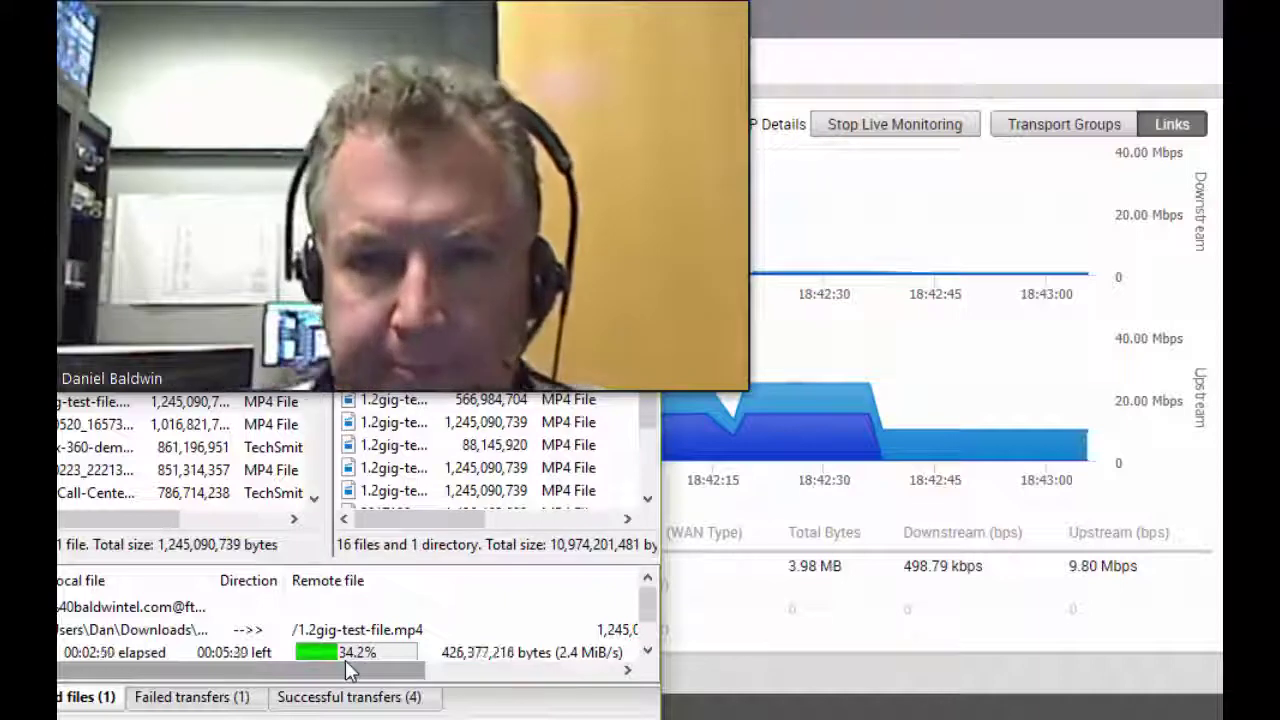
pyautogui.click(754, 604)
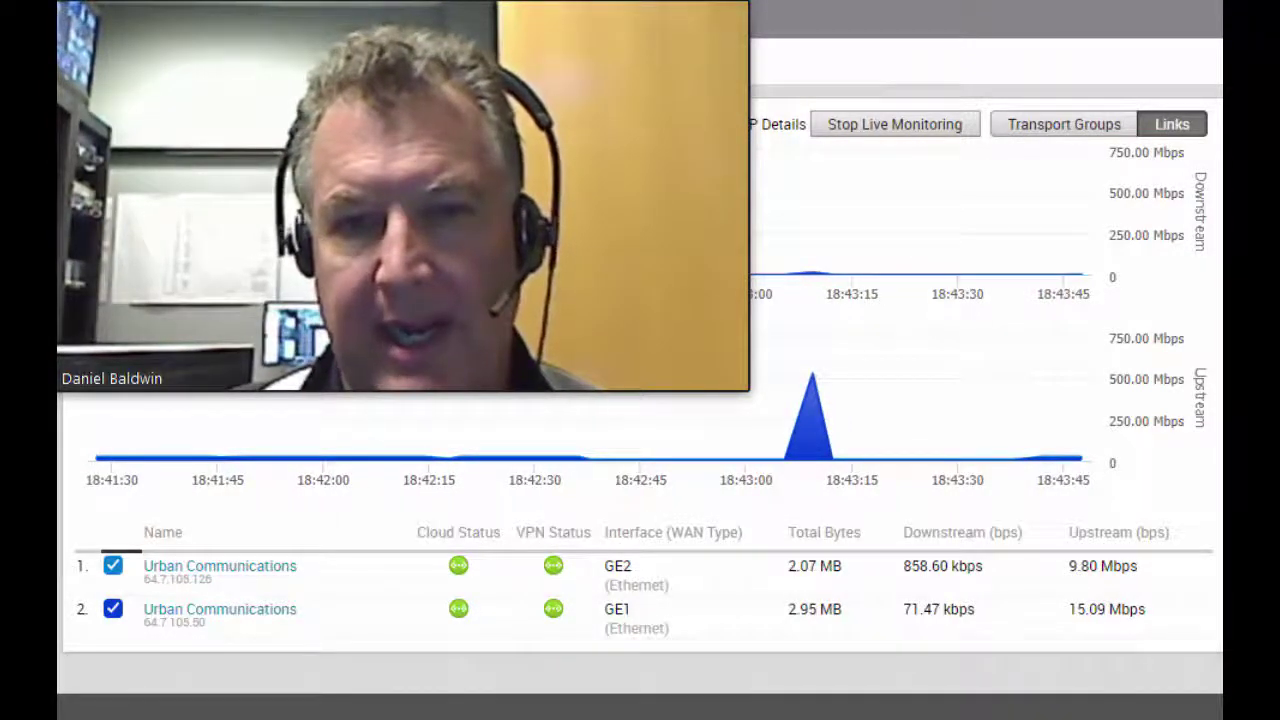
# Step: Check the FileZilla upload, then view GE2 failed with GE1 alone carrying about 11 Mbps
pyautogui.moveTo(560, 712)
pyautogui.click(560, 640)
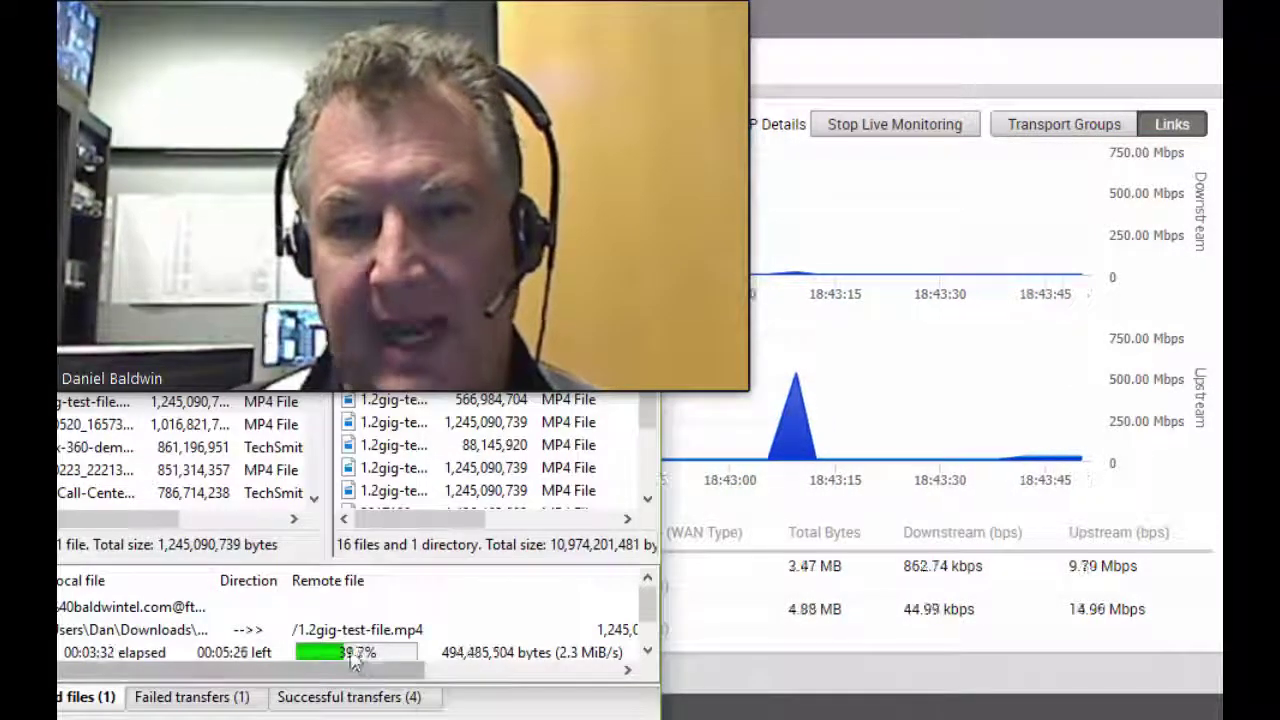
pyautogui.click(706, 629)
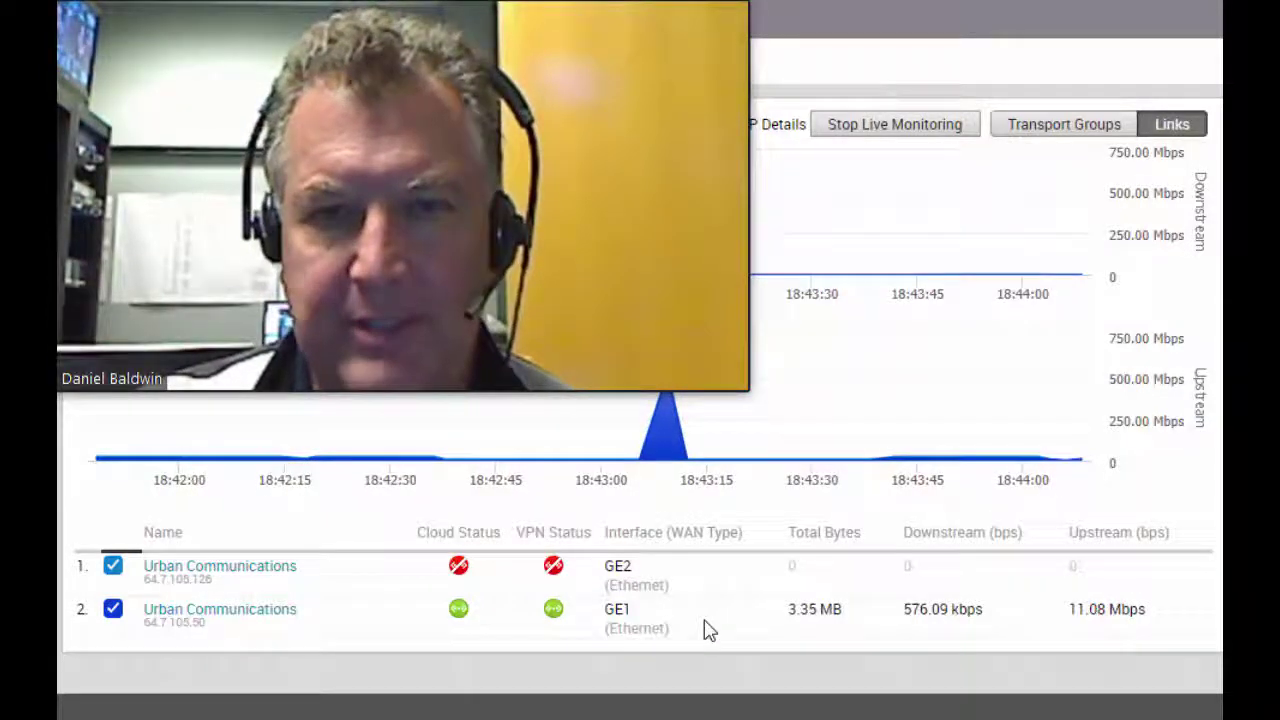
# Step: Check FileZilla twice until GE2 returns at 9.80 Mbps beside GE1's 15.03 Mbps
pyautogui.hotkey('alt', 'Tab')
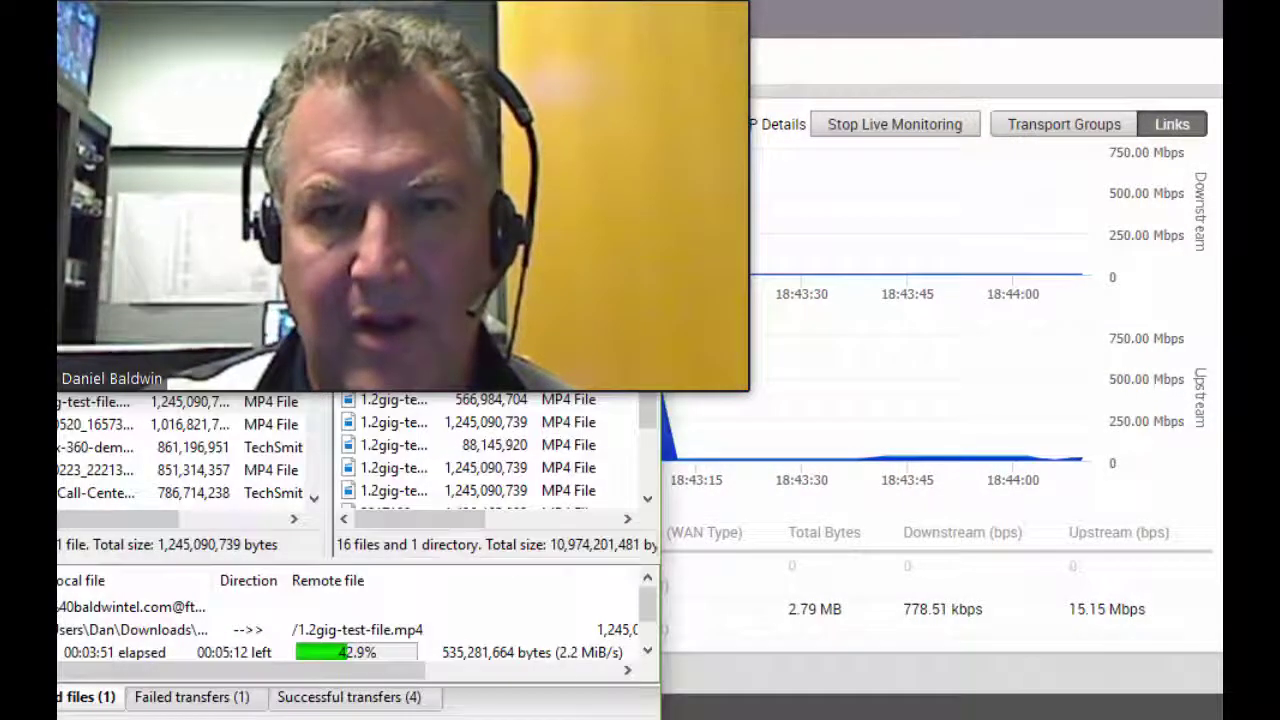
pyautogui.click(705, 642)
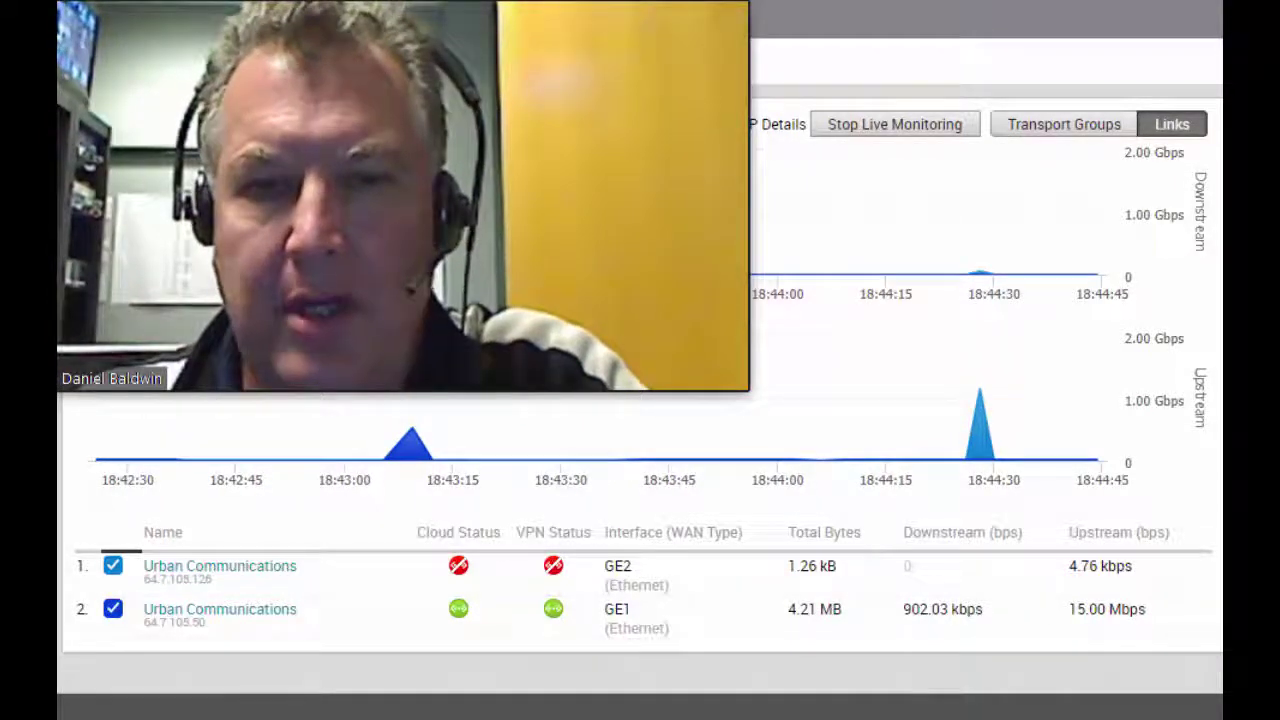
pyautogui.hotkey('alt', 'Tab')
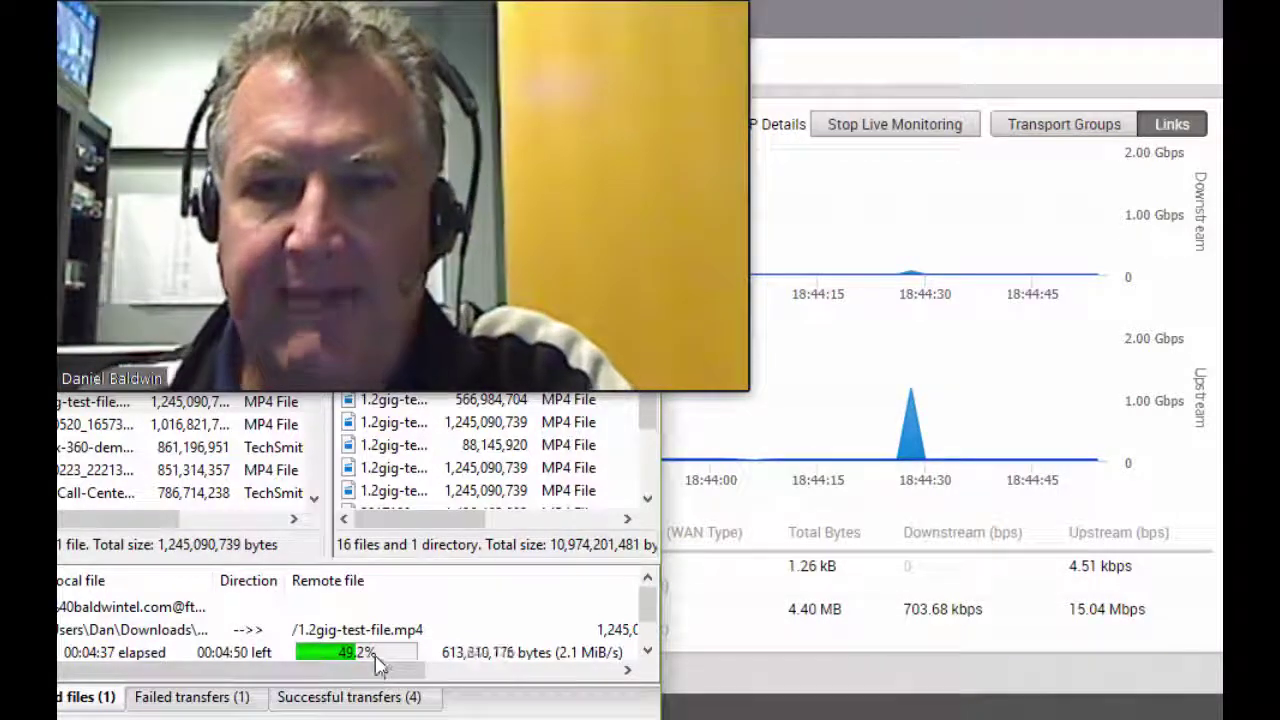
pyautogui.click(735, 615)
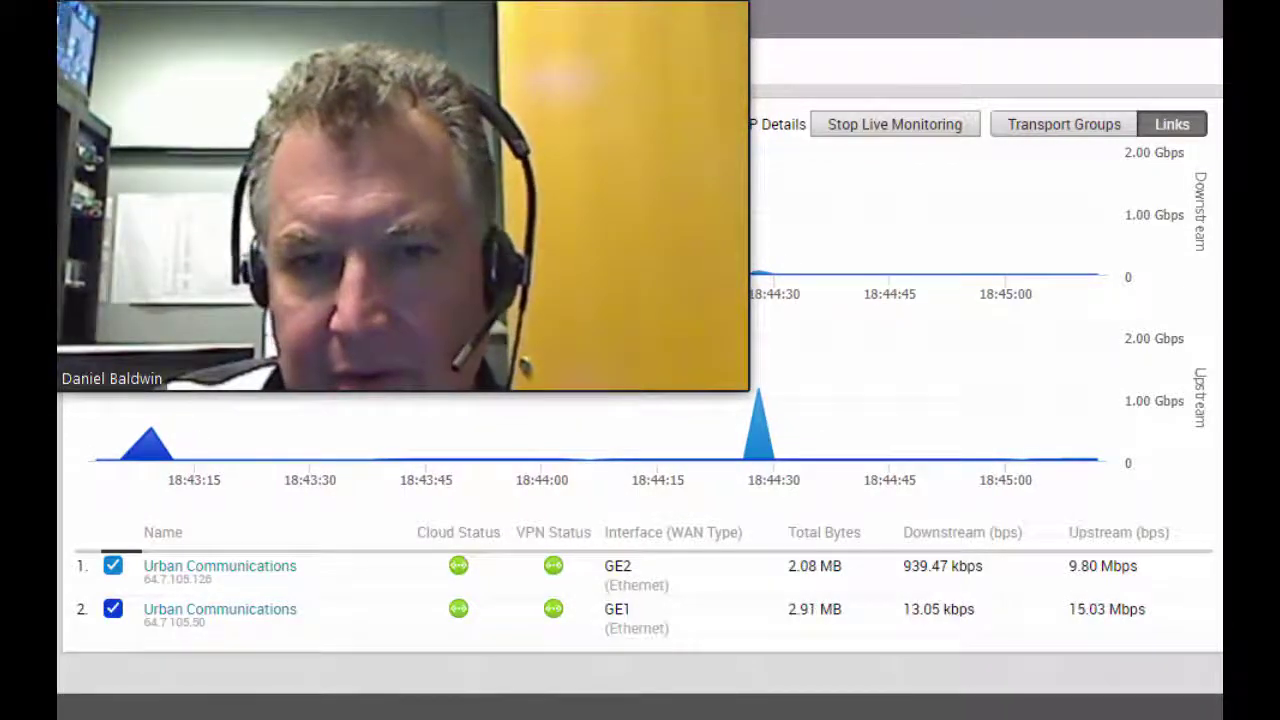
# Step: Cycle through Task Manager's Ethernet page, the dashboard and FileZilla to Gmail's call at 3:22
pyautogui.hotkey('alt', 'Tab')
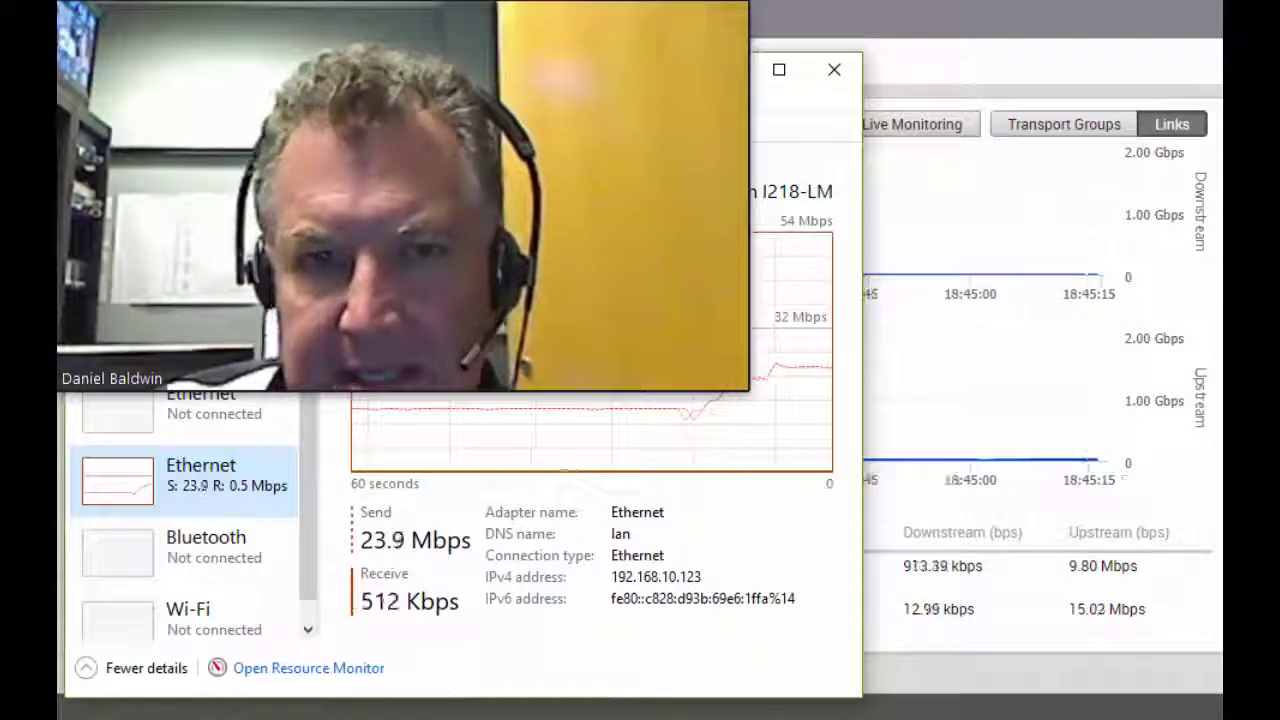
pyautogui.hotkey('alt', 'Tab')
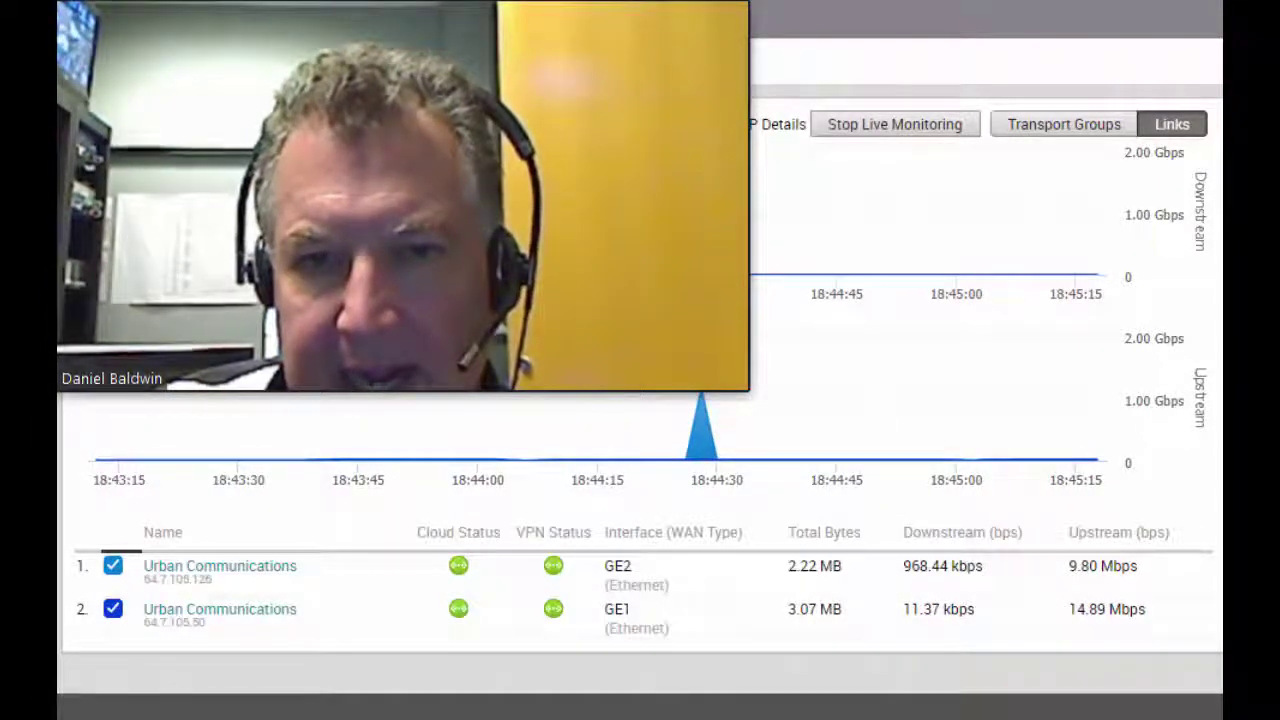
pyautogui.hotkey('alt', 'Tab')
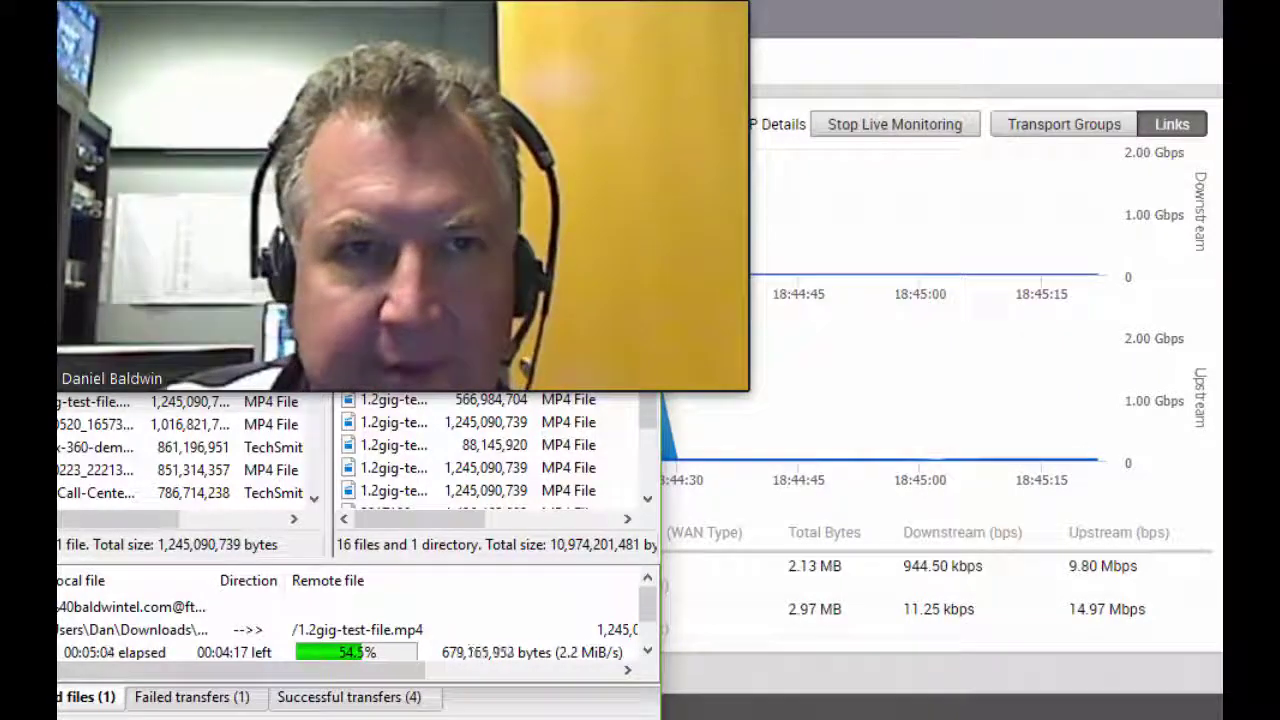
pyautogui.hotkey('alt', 'Tab')
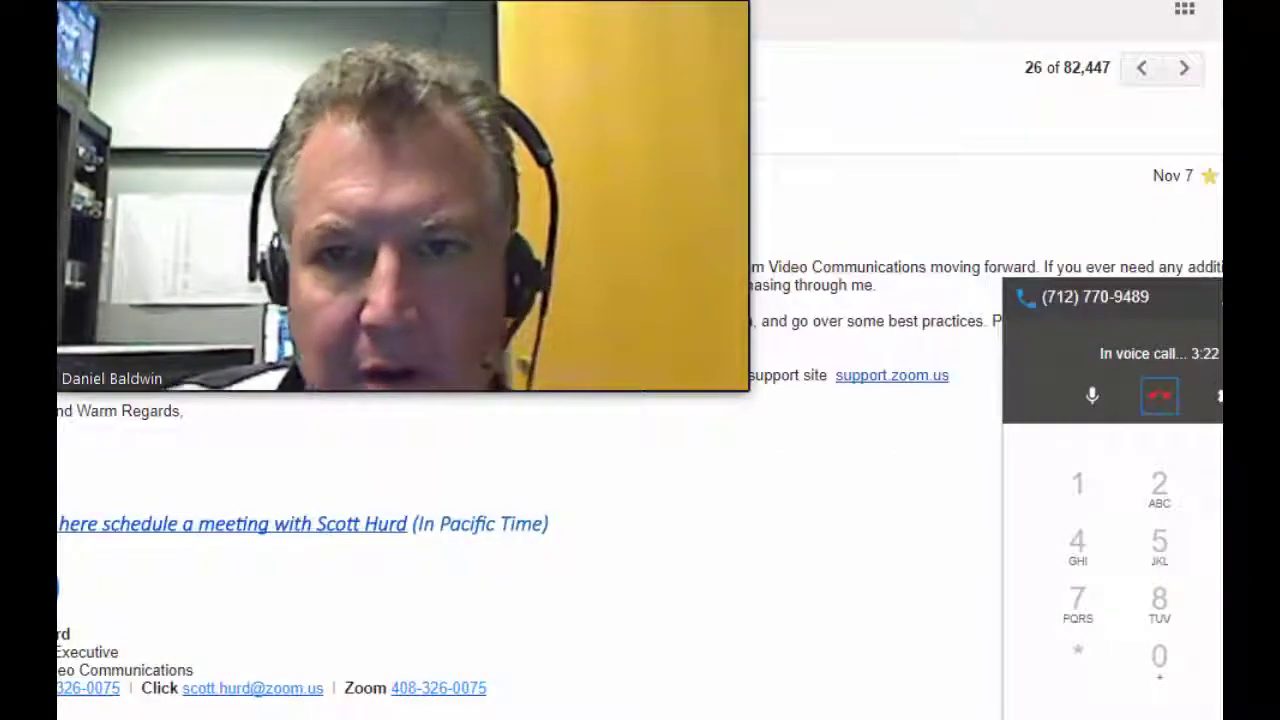
# Step: Hang up the Gmail call and return to the dashboard with both links at 9.35 and 14.87 Mbps
pyautogui.click(1158, 396)
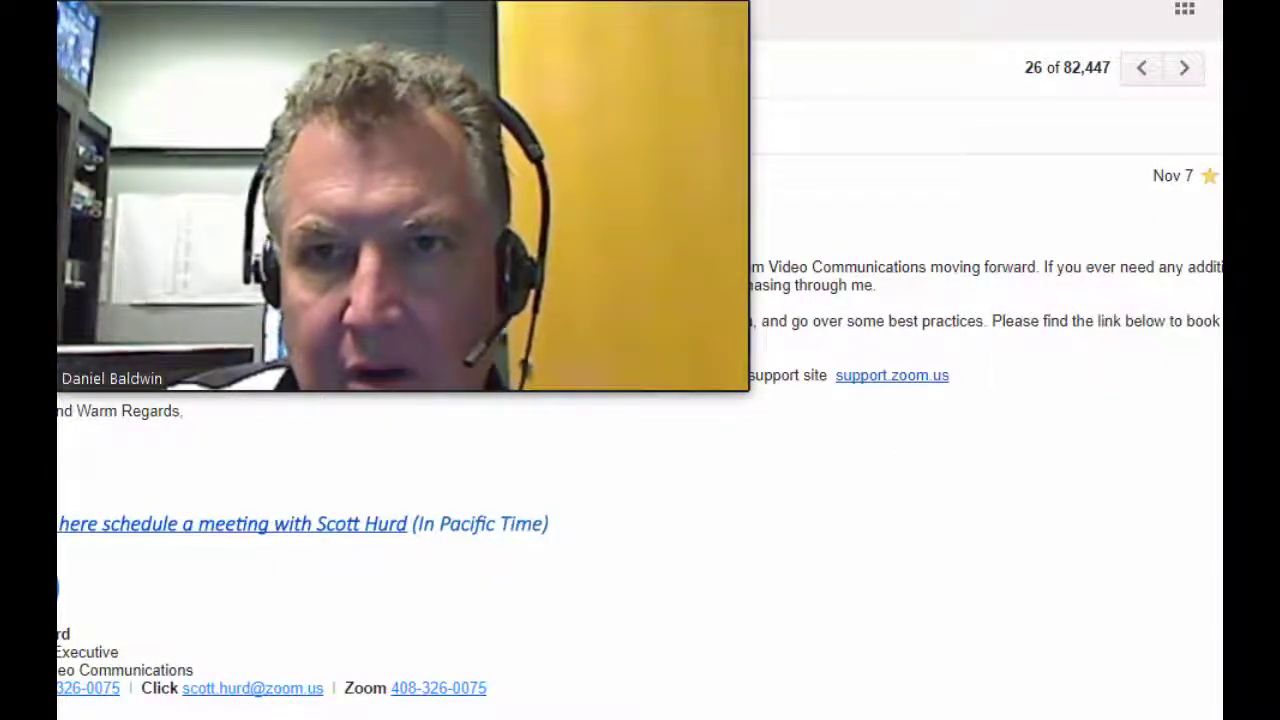
pyautogui.hotkey('alt', 'Tab')
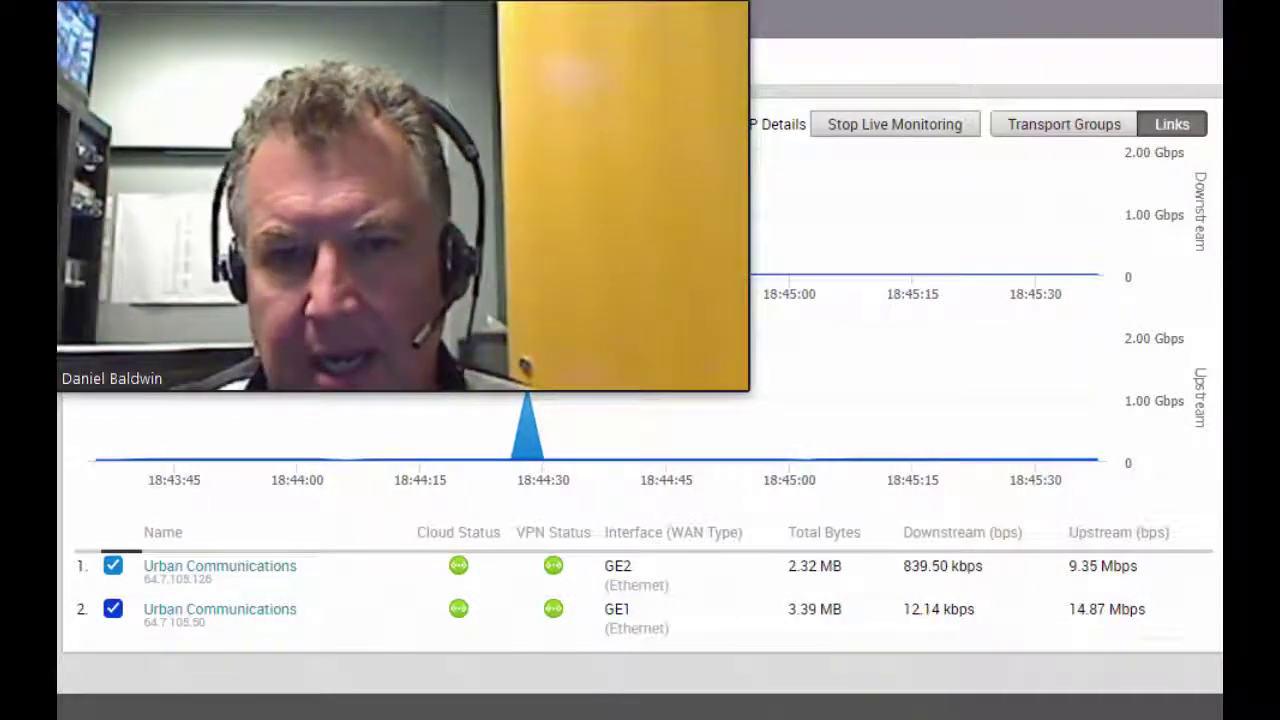
pyautogui.hotkey('alt', 'Tab')
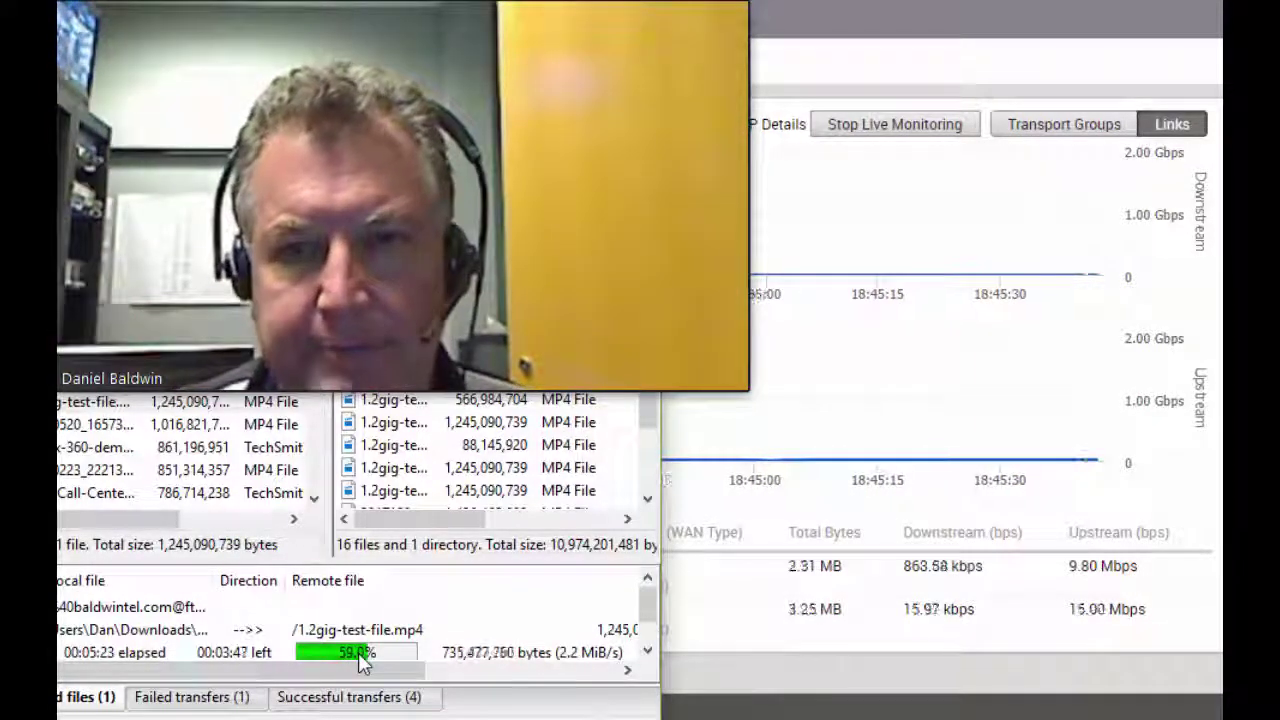
pyautogui.click(700, 650)
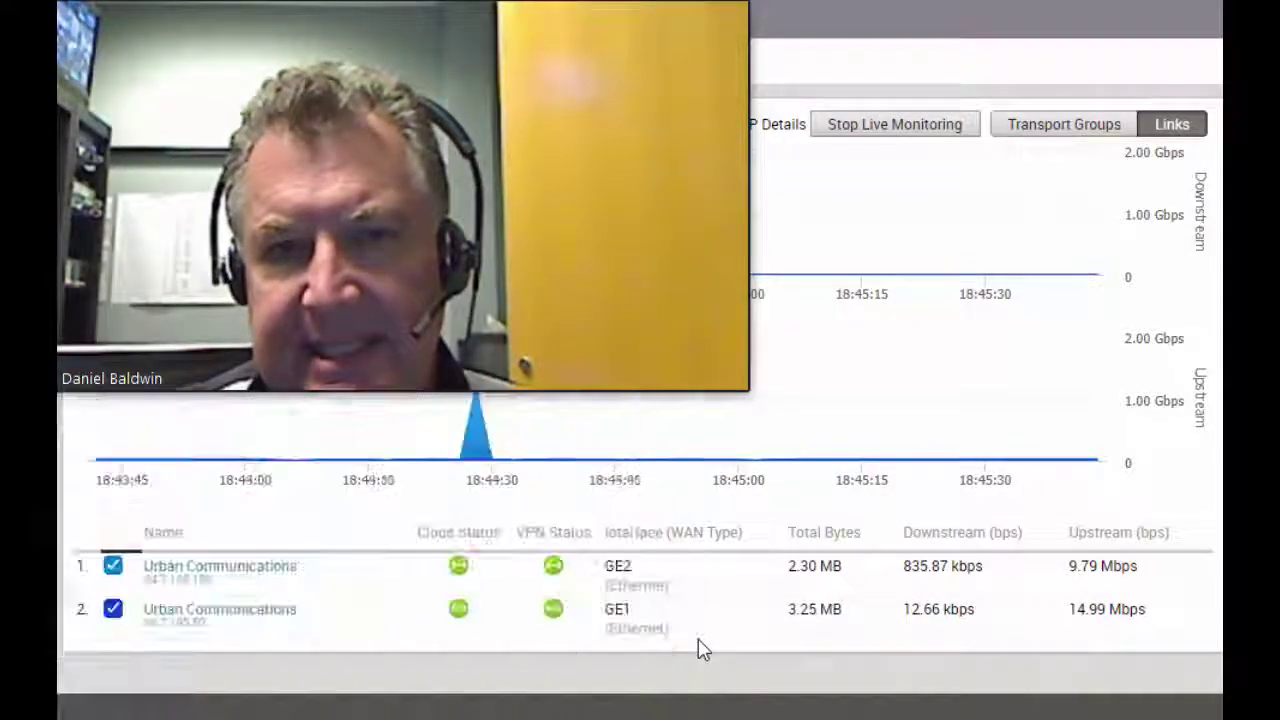